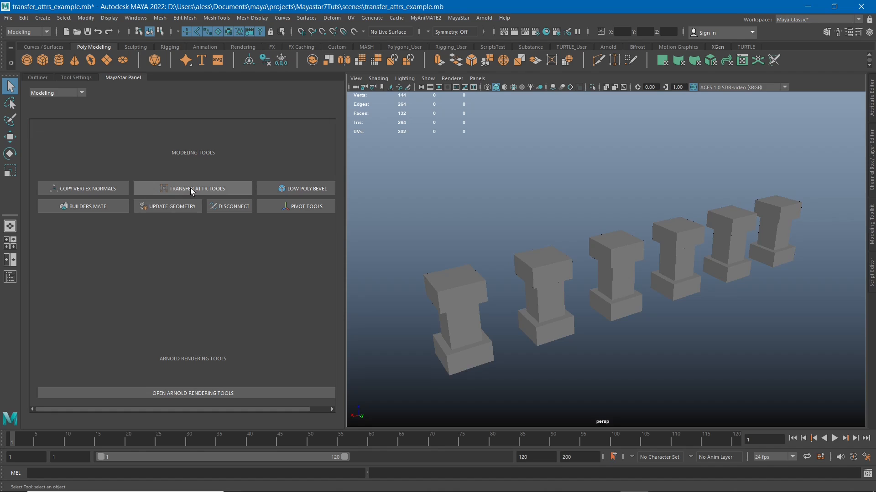
# - Open the Transfer Attributes Tools, move the window clear of the viewport, and show the channel box with the display layers
pyautogui.click(206, 189)
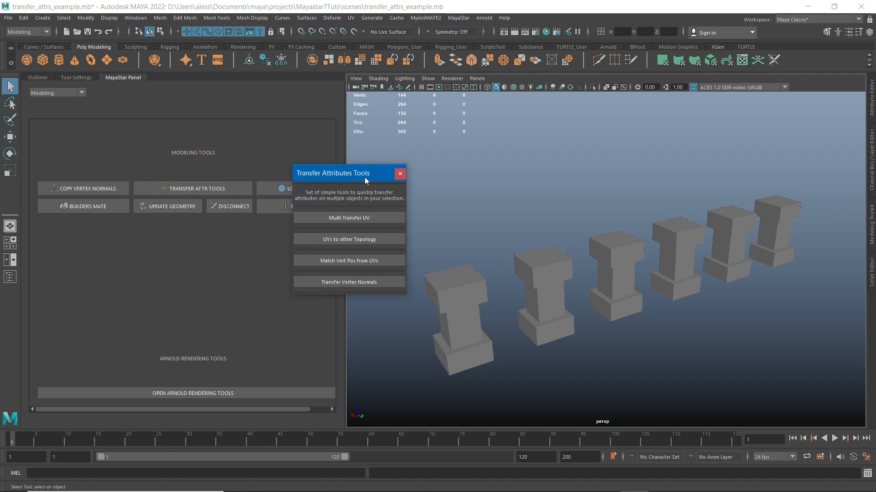
pyautogui.moveTo(332, 175); pyautogui.dragTo(254, 126)
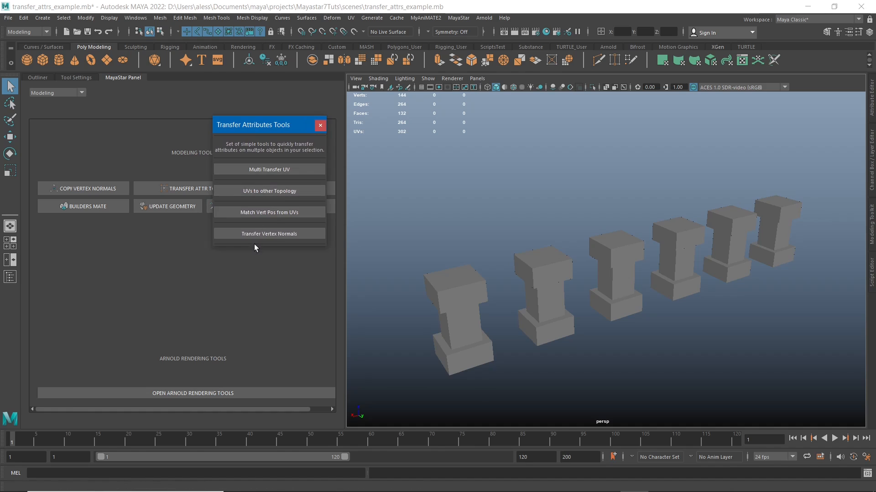
pyautogui.moveTo(254, 124); pyautogui.dragTo(251, 125)
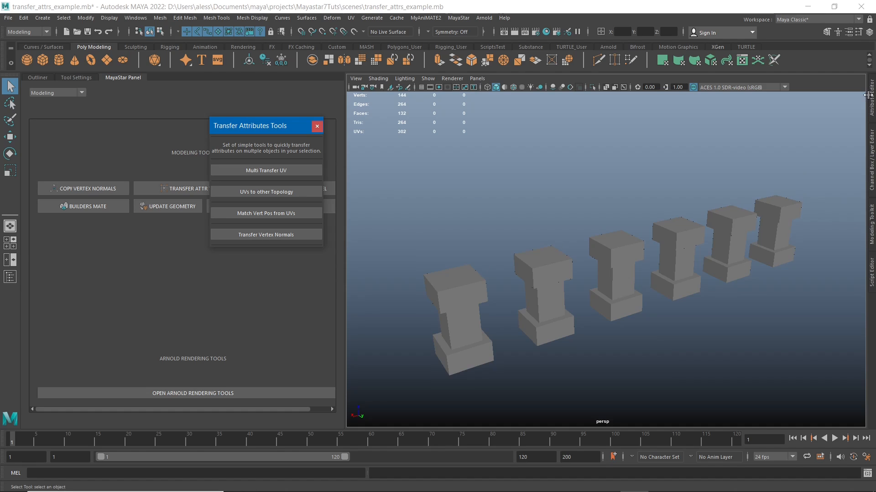
pyautogui.click(871, 153)
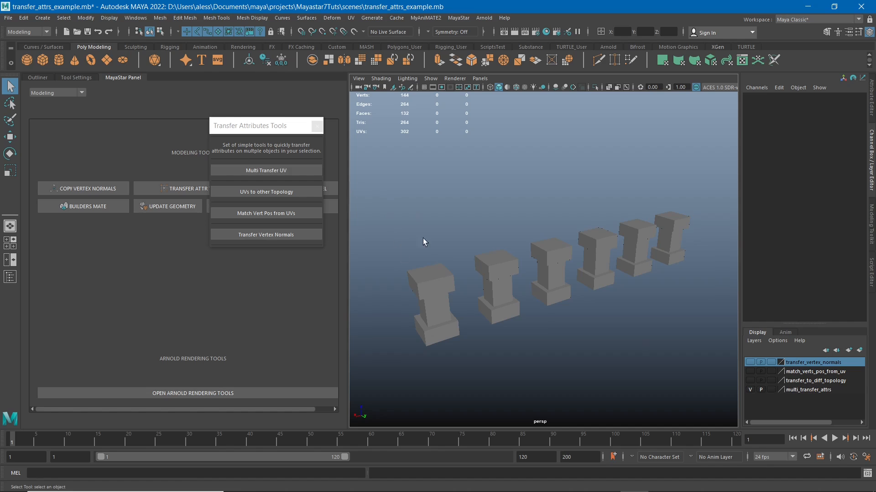
pyautogui.keyDown('alt'); pyautogui.moveTo(505, 243); pyautogui.dragTo(477, 239); pyautogui.keyUp('alt')
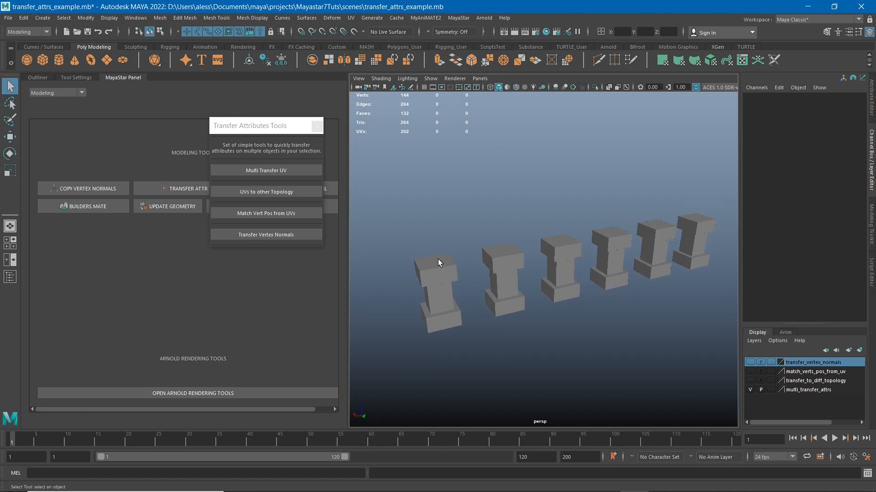
# - Open the UV Editor with its UV Toolkit and place it so that the row of pillars stays visible
pyautogui.click(742, 60)
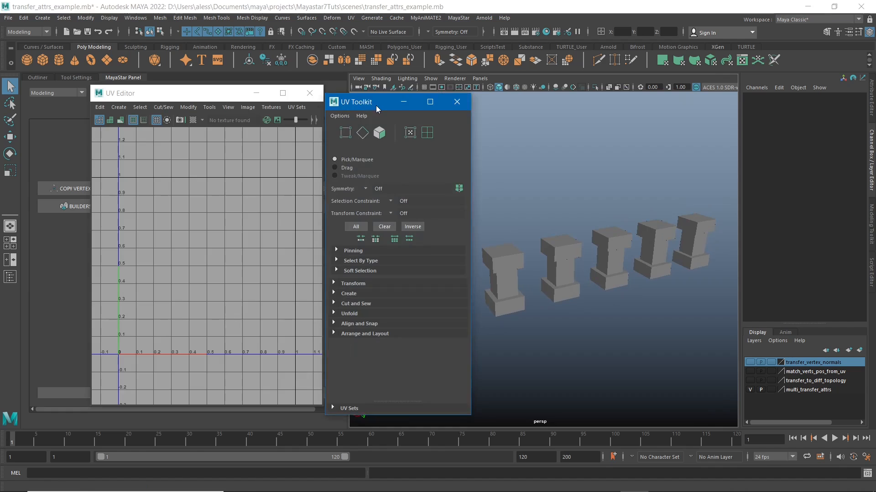
pyautogui.moveTo(376, 104); pyautogui.dragTo(318, 141)
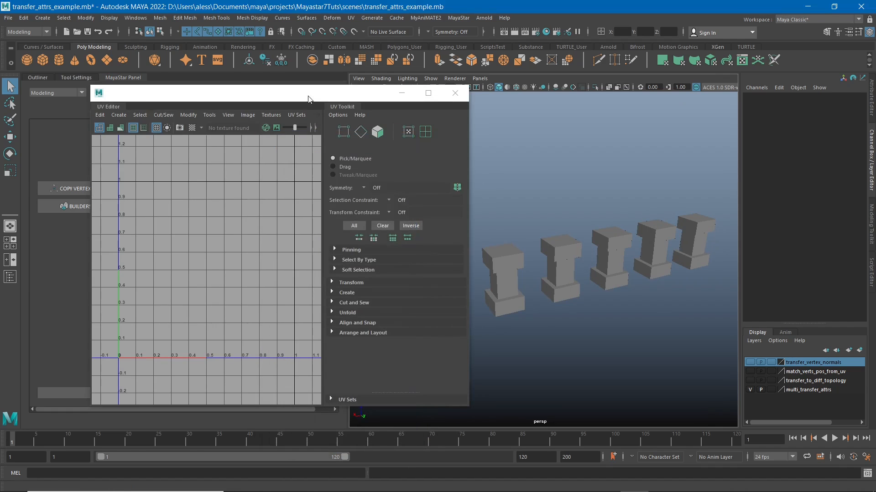
pyautogui.moveTo(305, 93); pyautogui.dragTo(247, 102)
pyautogui.keyDown('alt'); pyautogui.moveTo(520, 231); pyautogui.dragTo(515, 211); pyautogui.keyUp('alt')
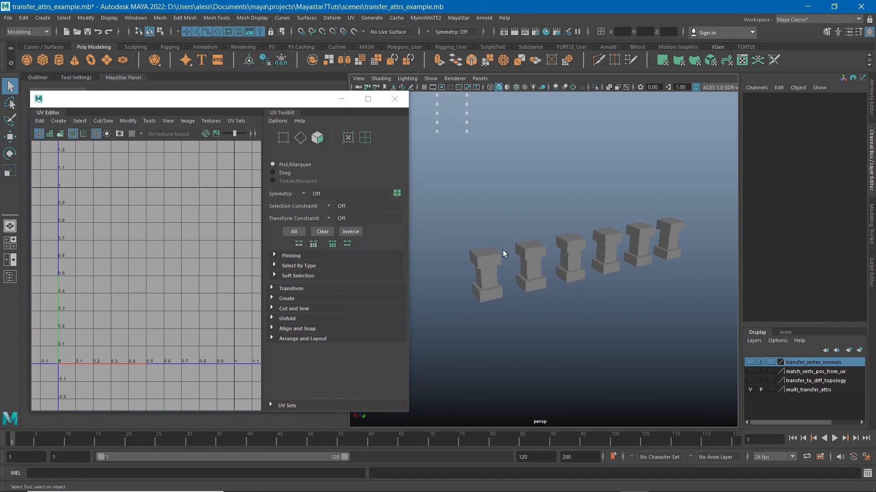
# - Select individual pillars along the row to compare the first pillar's UV layout with the layouts of the others
pyautogui.click(496, 268)
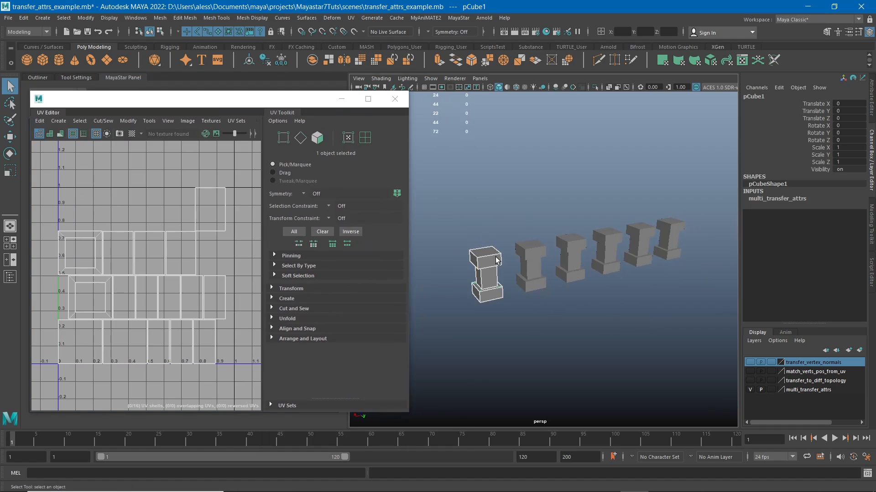
pyautogui.click(532, 248)
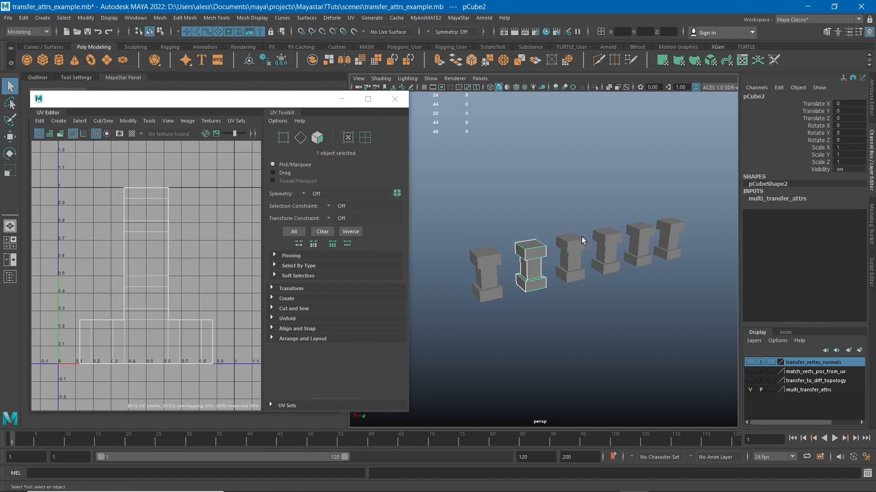
pyautogui.click(578, 239)
pyautogui.moveTo(615, 255); pyautogui.dragTo(659, 226)
pyautogui.click(660, 228)
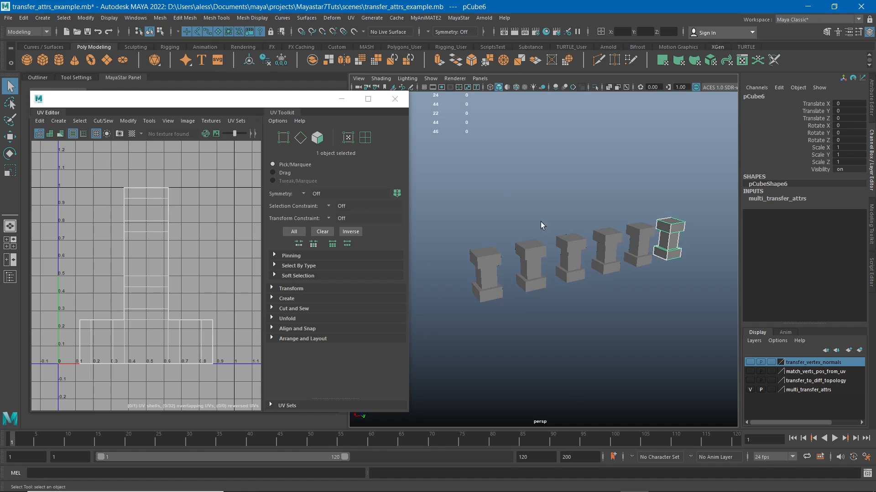
pyautogui.keyDown('alt'); pyautogui.moveTo(549, 215); pyautogui.dragTo(557, 215, button='middle'); pyautogui.keyUp('alt')
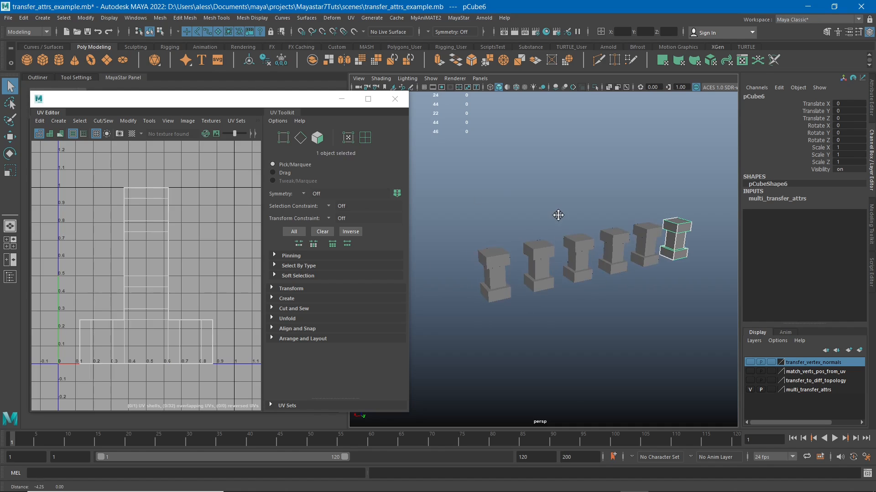
pyautogui.click(483, 207)
pyautogui.click(493, 264)
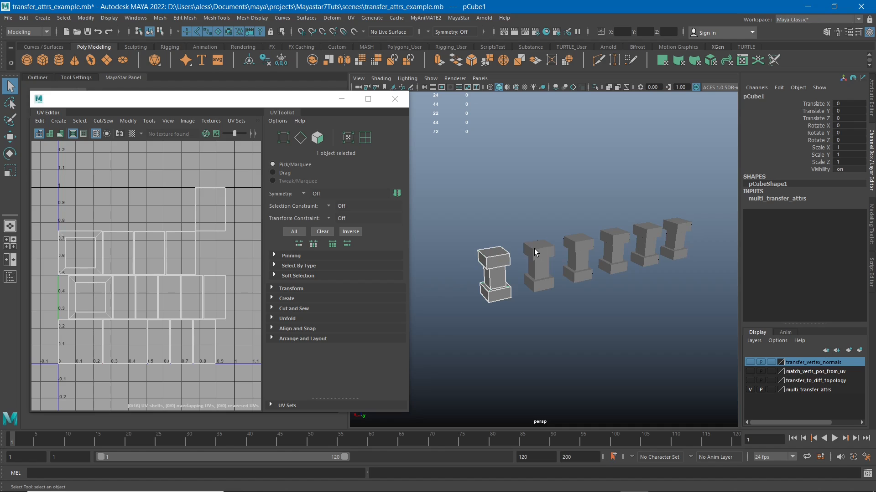
pyautogui.scroll(3, 518, 274)
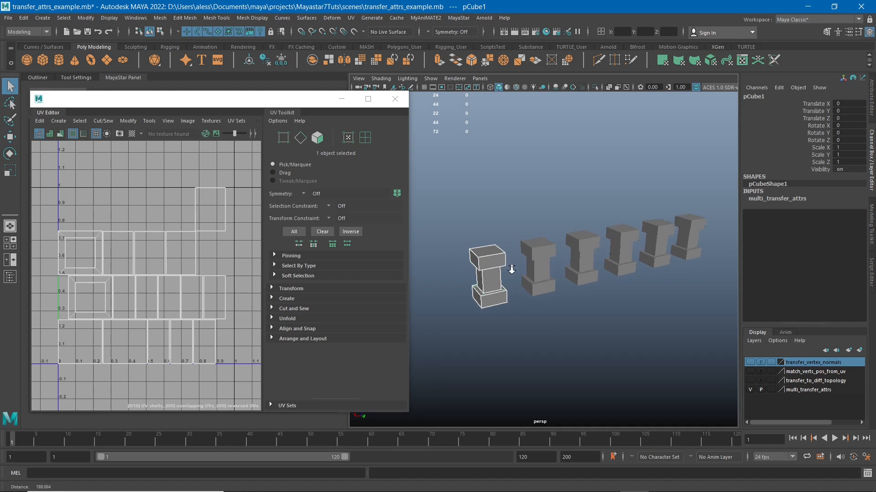
pyautogui.keyDown('alt'); pyautogui.moveTo(505, 277); pyautogui.dragTo(514, 278, button='middle'); pyautogui.keyUp('alt')
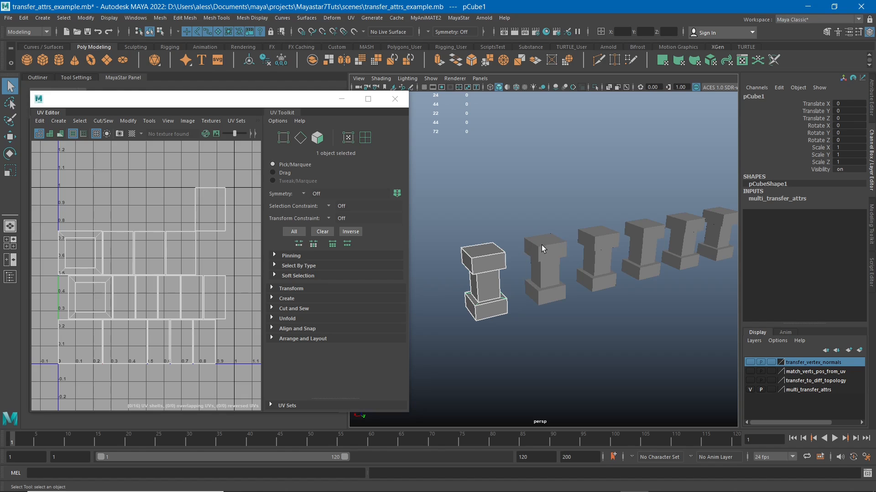
pyautogui.keyDown('alt'); pyautogui.moveTo(541, 245); pyautogui.dragTo(559, 262, button='middle'); pyautogui.keyUp('alt')
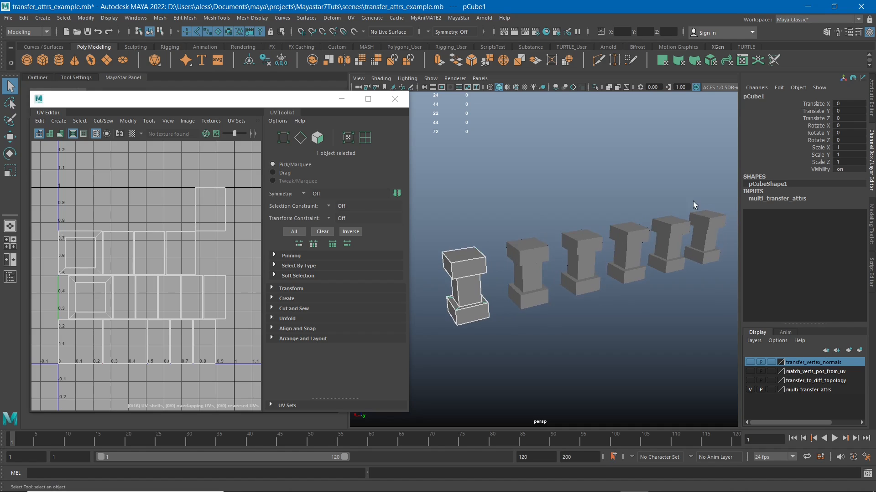
pyautogui.keyDown('alt'); pyautogui.moveTo(548, 233); pyautogui.dragTo(525, 235, button='middle'); pyautogui.keyUp('alt')
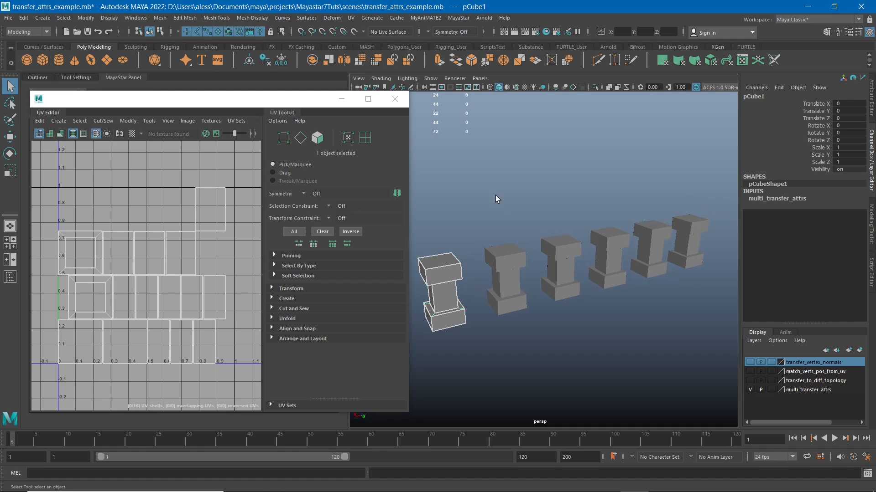
# - Duplicate the first pillar, move the copy about -13.7 along X, and repeat the duplication along the row
pyautogui.click(449, 269)
pyautogui.press('w')
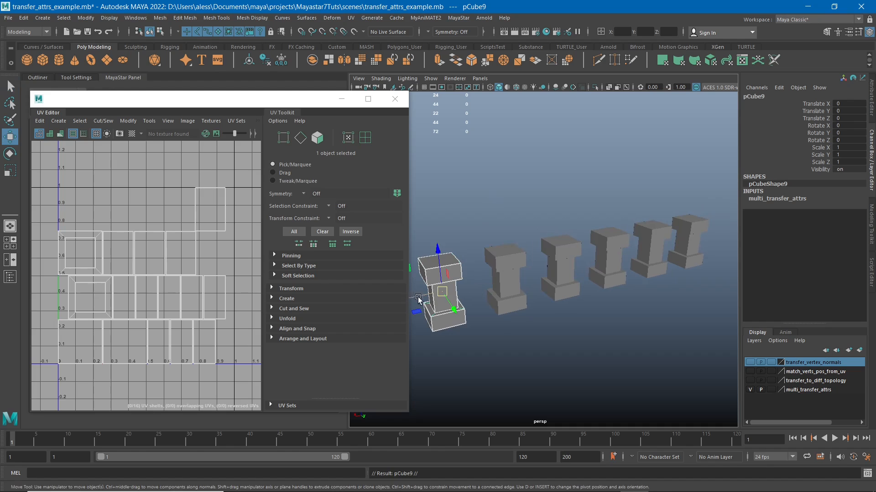
pyautogui.moveTo(421, 299); pyautogui.dragTo(460, 292)
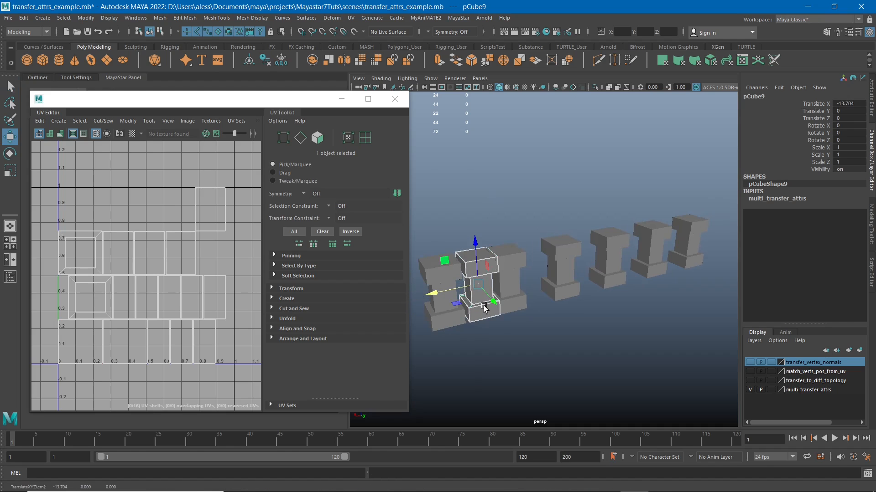
pyautogui.hotkey('shift', 'd')
pyautogui.hotkey('shift', 'd')
pyautogui.hotkey('shift', 'd')
pyautogui.hotkey('shift', 'd')
pyautogui.hotkey('shift', 'd')
pyautogui.hotkey('shift', 'd')
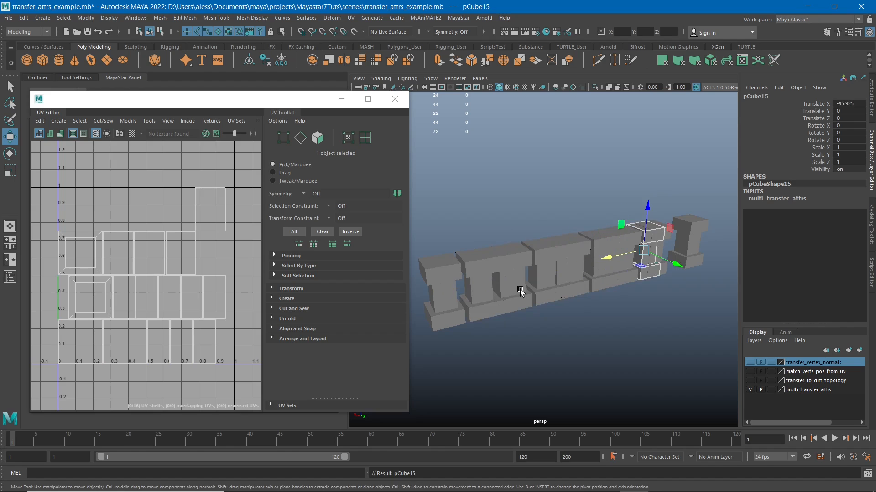
# - Undo the pillar duplications, including the first copy and its move
pyautogui.hotkey('ctrl', 'z')
pyautogui.hotkey('ctrl', 'z')
pyautogui.hotkey('ctrl', 'z')
pyautogui.hotkey('ctrl', 'z')
pyautogui.hotkey('ctrl', 'z')
pyautogui.hotkey('ctrl', 'z')
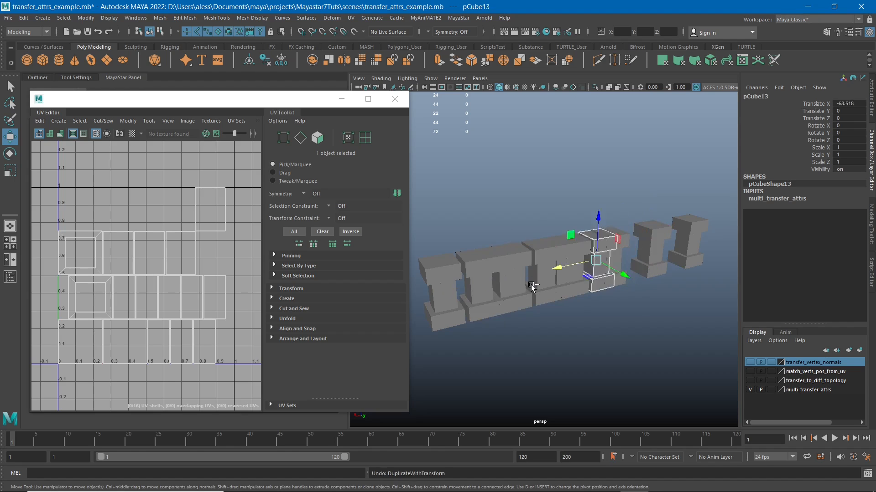
pyautogui.hotkey('ctrl', 'z')
pyautogui.hotkey('ctrl', 'z')
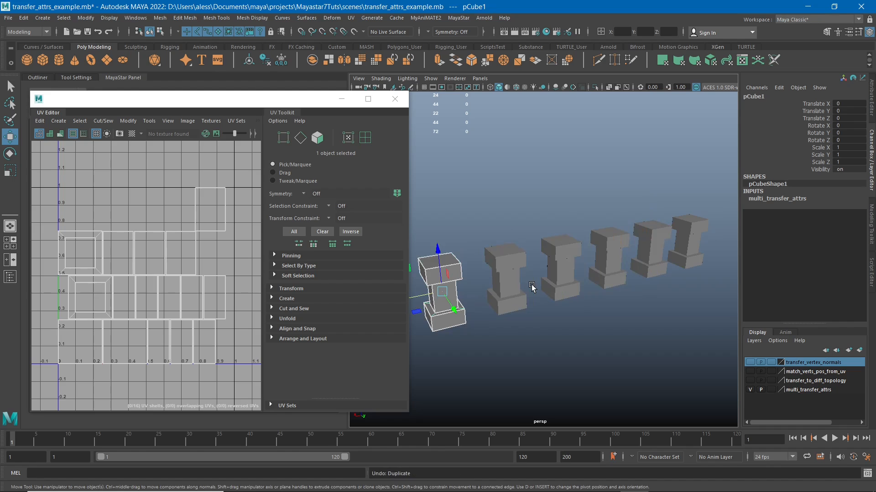
pyautogui.click(460, 242)
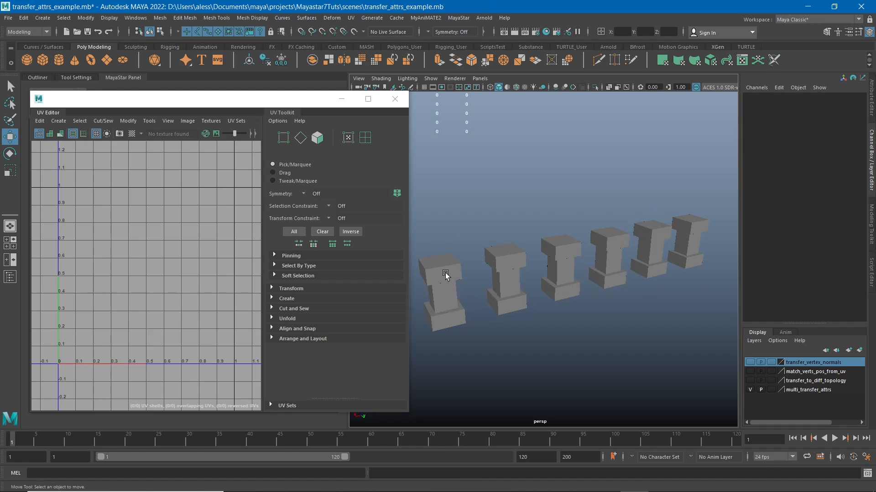
pyautogui.click(447, 276)
pyautogui.moveTo(417, 296)
pyautogui.mouseDown()
pyautogui.moveTo(433, 300)
pyautogui.moveTo(424, 301)
pyautogui.mouseUp()
pyautogui.hotkey('ctrl', 'z')
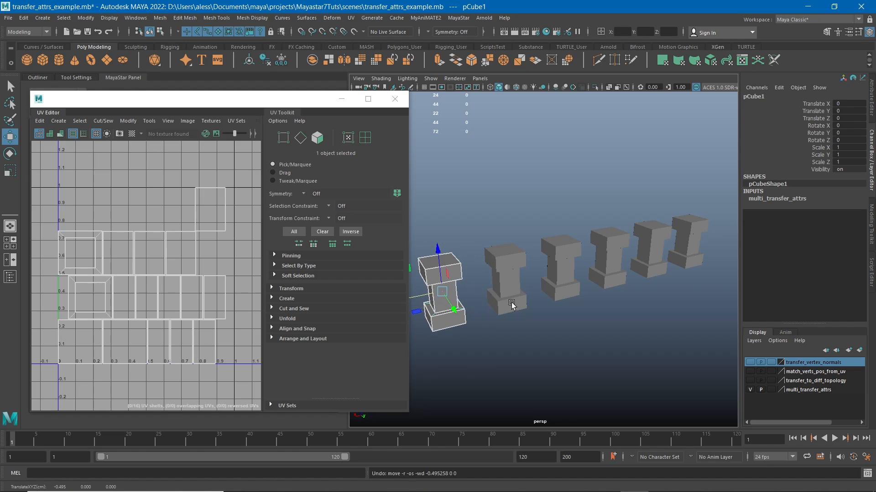
pyautogui.keyDown('alt'); pyautogui.moveTo(513, 291); pyautogui.dragTo(537, 298, button='middle'); pyautogui.keyUp('alt')
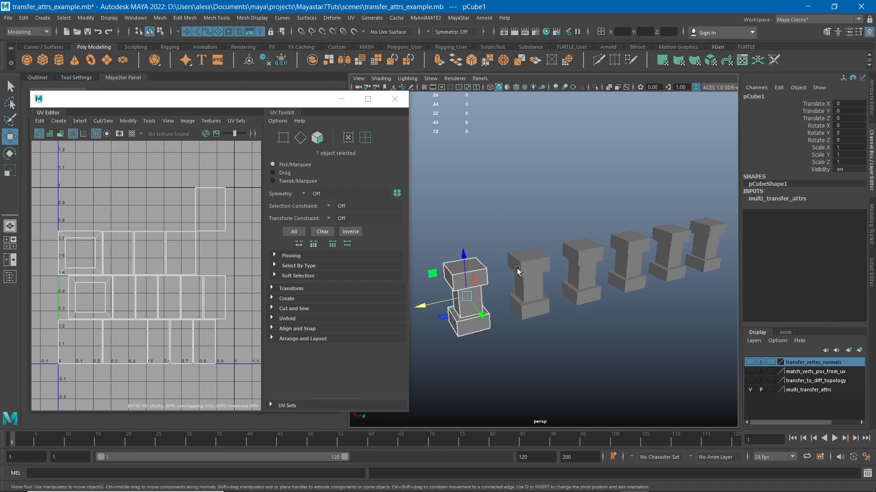
pyautogui.keyDown('alt'); pyautogui.moveTo(561, 254); pyautogui.dragTo(547, 256, button='middle'); pyautogui.keyUp('alt')
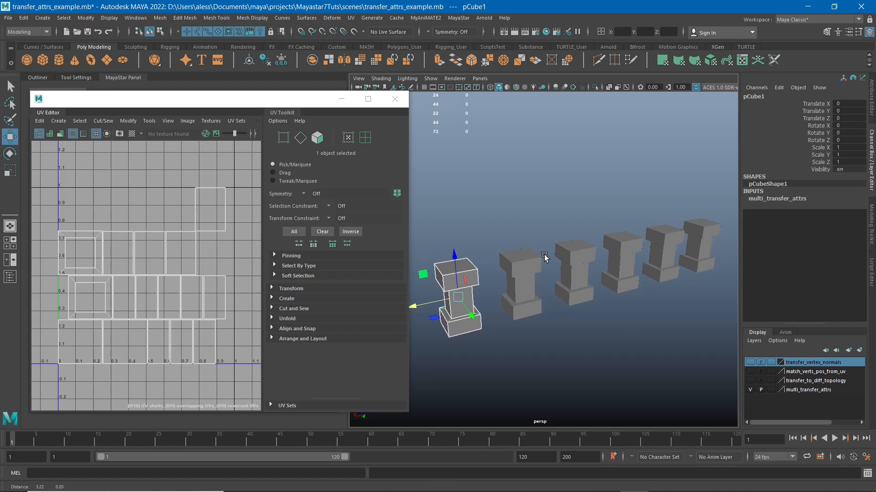
pyautogui.click(521, 200)
pyautogui.keyDown('alt'); pyautogui.moveTo(524, 209); pyautogui.dragTo(543, 211, button='middle'); pyautogui.keyUp('alt')
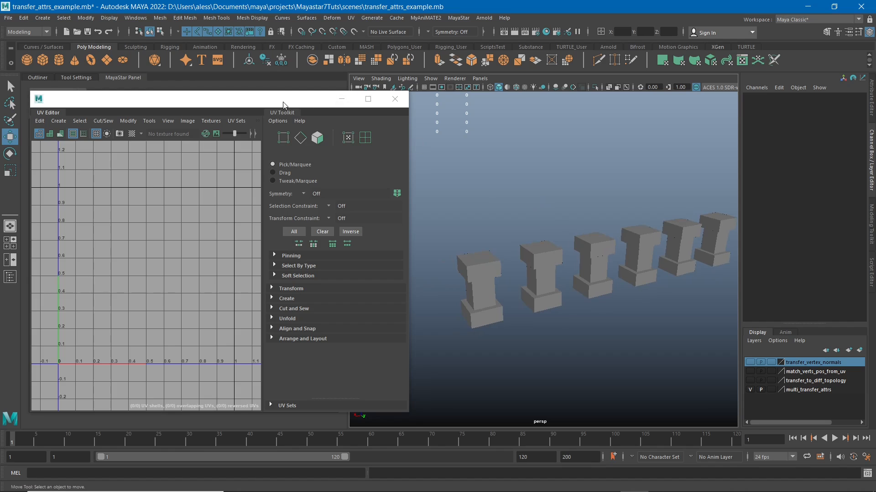
# - Move the UV Editor clear of the transfer tools and pillars, and select the first pillar to check its UVs
pyautogui.moveTo(287, 104); pyautogui.dragTo(753, 397)
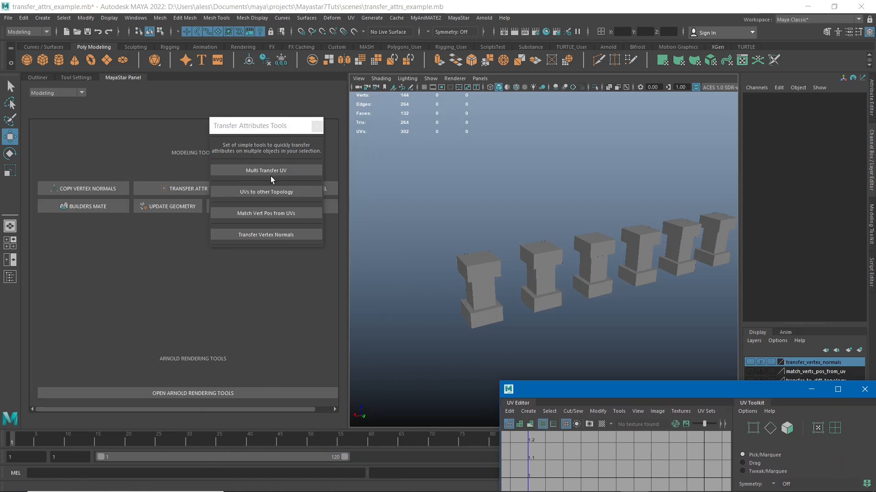
pyautogui.keyDown('alt'); pyautogui.moveTo(458, 244); pyautogui.dragTo(414, 230, button='middle'); pyautogui.keyUp('alt')
pyautogui.moveTo(489, 223)
pyautogui.keyDown('alt'); pyautogui.mouseDown()
pyautogui.moveTo(469, 221)
pyautogui.moveTo(483, 220)
pyautogui.mouseUp(); pyautogui.keyUp('alt')
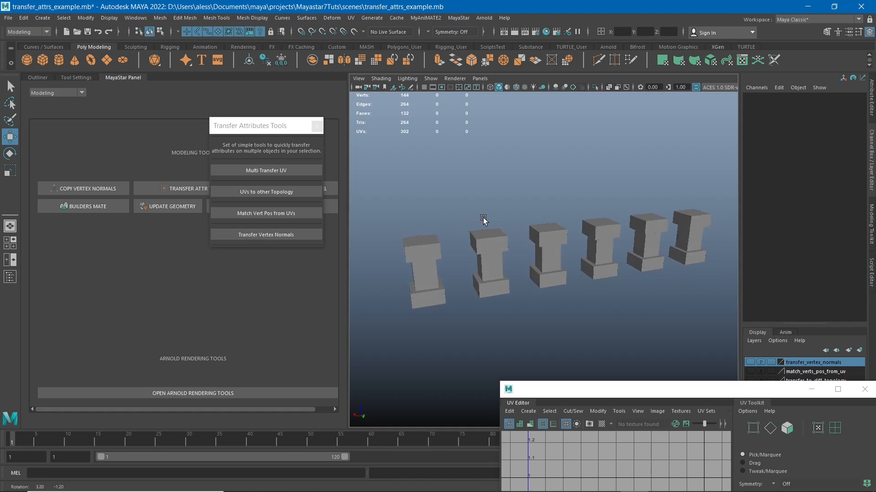
pyautogui.moveTo(403, 187); pyautogui.dragTo(427, 301)
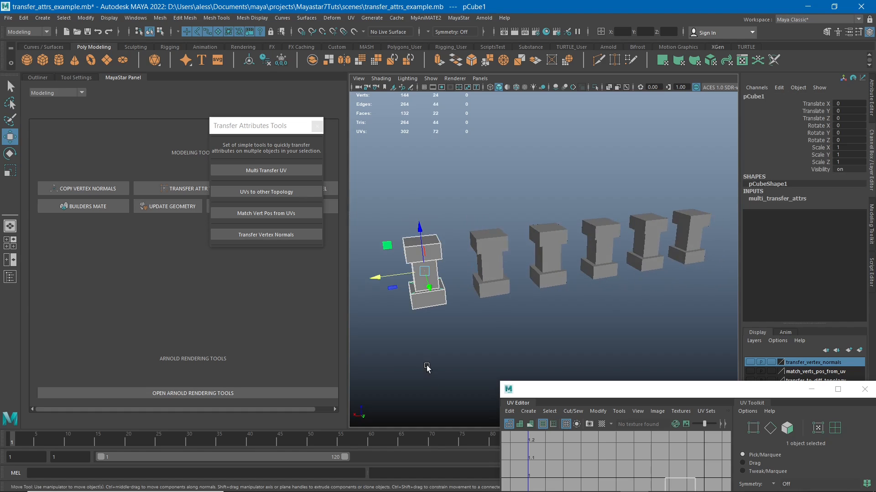
pyautogui.moveTo(593, 391); pyautogui.dragTo(565, 206)
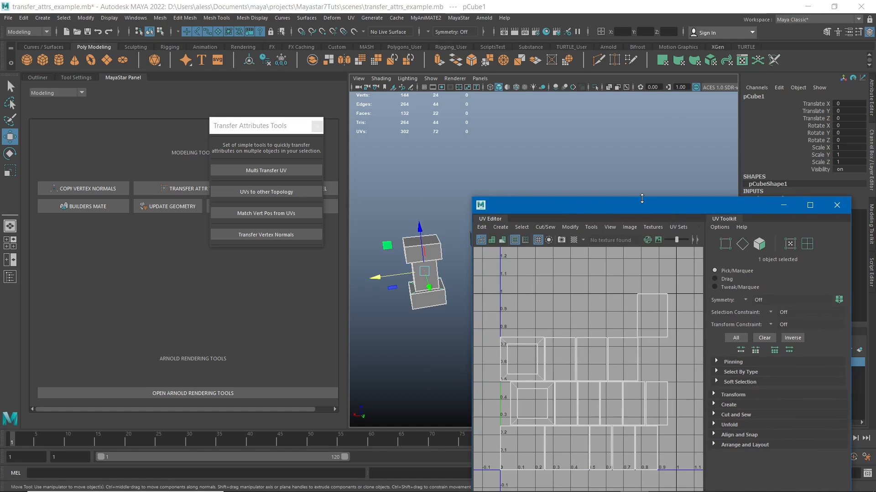
pyautogui.moveTo(645, 207); pyautogui.dragTo(663, 341)
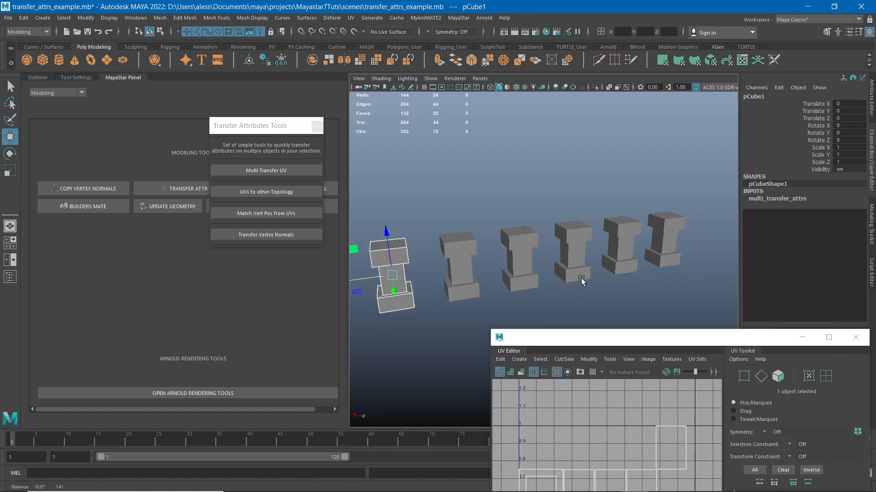
# - Select the first pillar followed by the other five, and bring the UV Editor into view to examine their combined UV layouts
pyautogui.moveTo(446, 188); pyautogui.dragTo(691, 297)
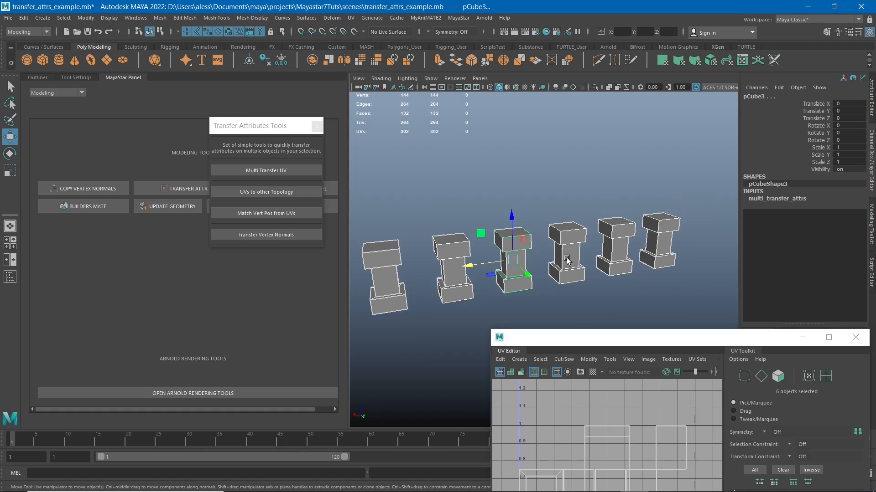
pyautogui.keyDown('alt'); pyautogui.moveTo(584, 252); pyautogui.dragTo(603, 248, button='middle'); pyautogui.keyUp('alt')
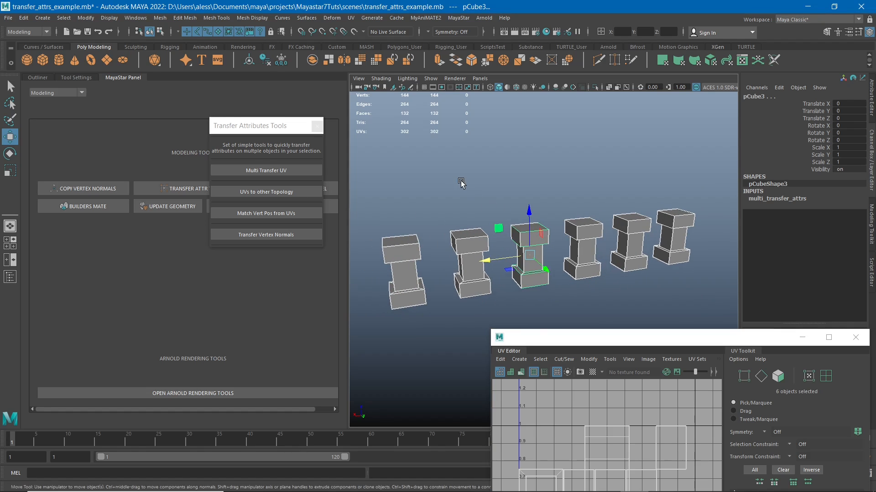
pyautogui.click(391, 250)
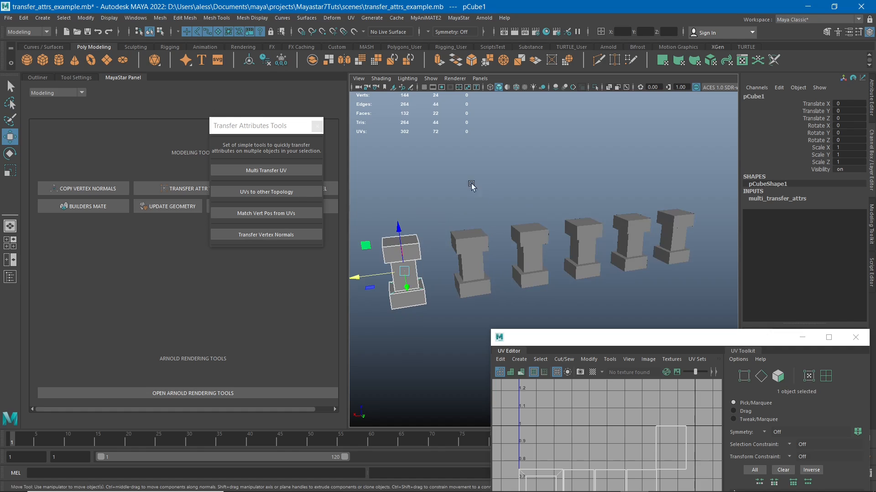
pyautogui.keyDown('shift'); pyautogui.moveTo(461, 161); pyautogui.dragTo(690, 279); pyautogui.keyUp('shift')
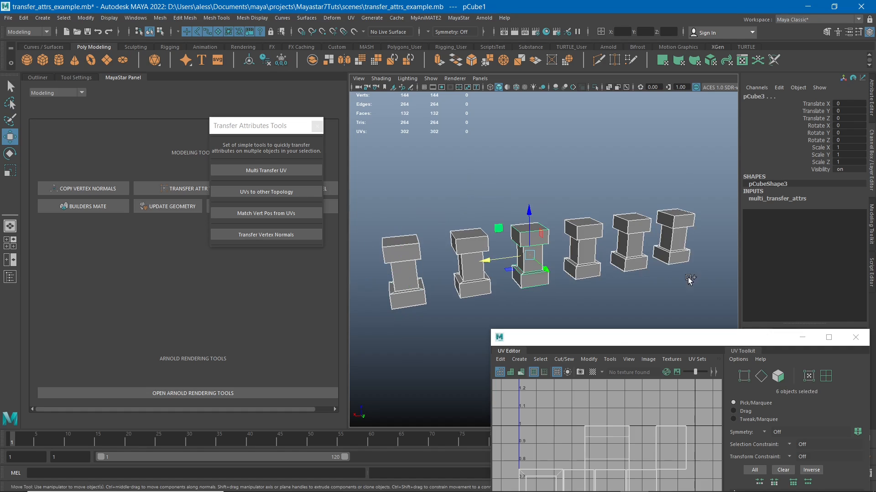
pyautogui.moveTo(572, 340); pyautogui.dragTo(484, 164)
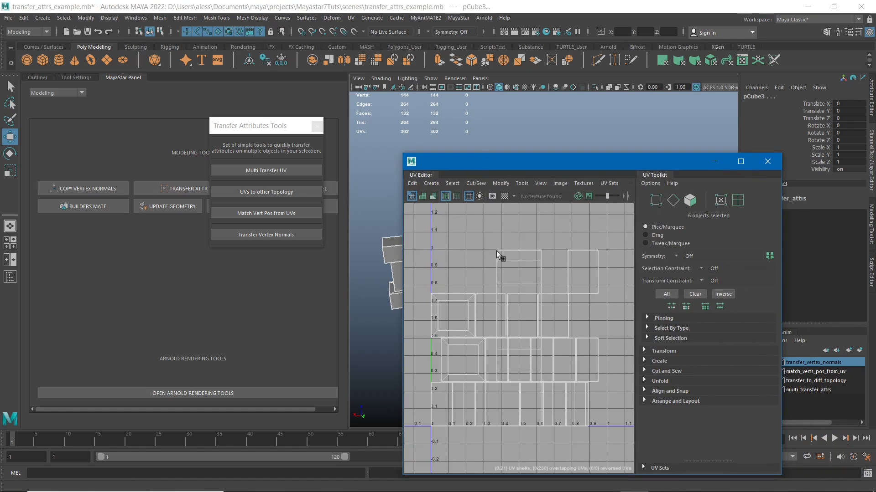
pyautogui.moveTo(532, 162); pyautogui.dragTo(663, 221)
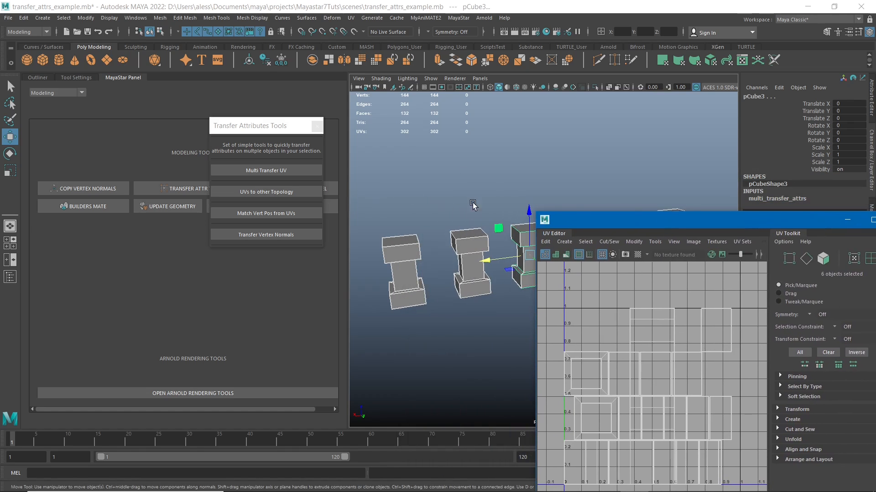
# - Select the first pillar as the source, add the other five pillars, and transfer its UVs to them with Multi Transfer UV
pyautogui.click(471, 269)
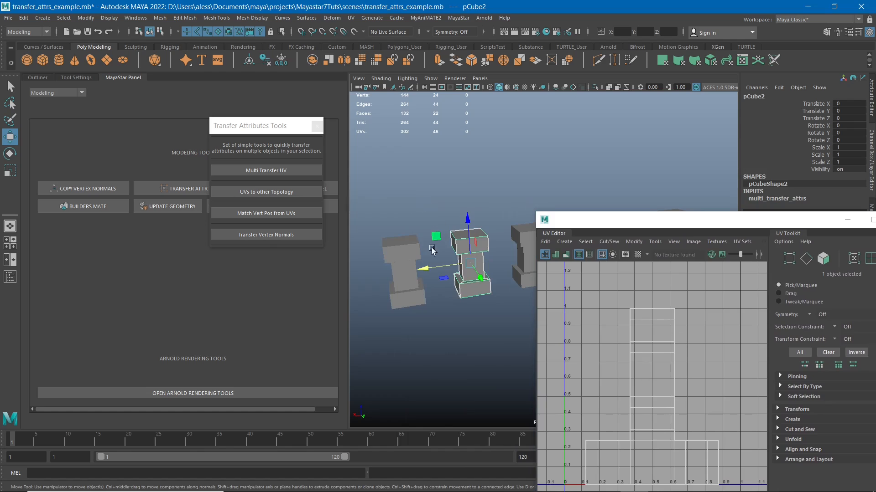
pyautogui.click(388, 240)
pyautogui.keyDown('shift'); pyautogui.moveTo(454, 181); pyautogui.dragTo(740, 328); pyautogui.keyUp('shift')
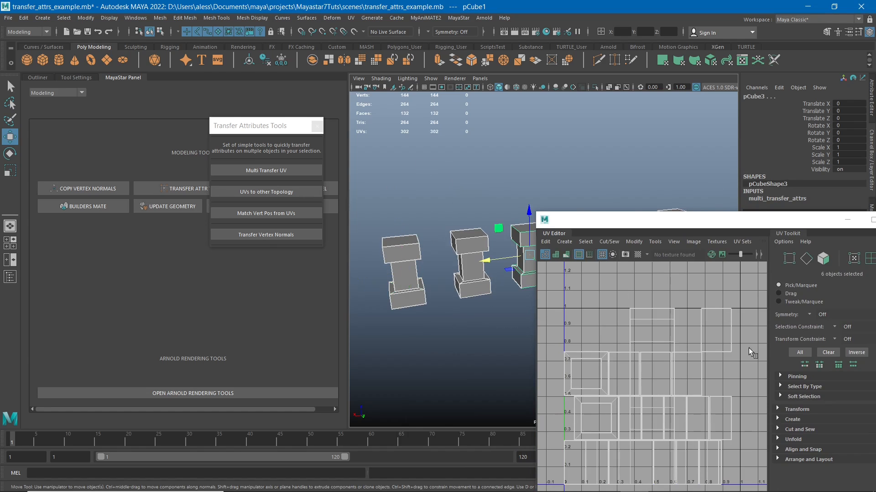
pyautogui.moveTo(662, 221); pyautogui.dragTo(650, 251)
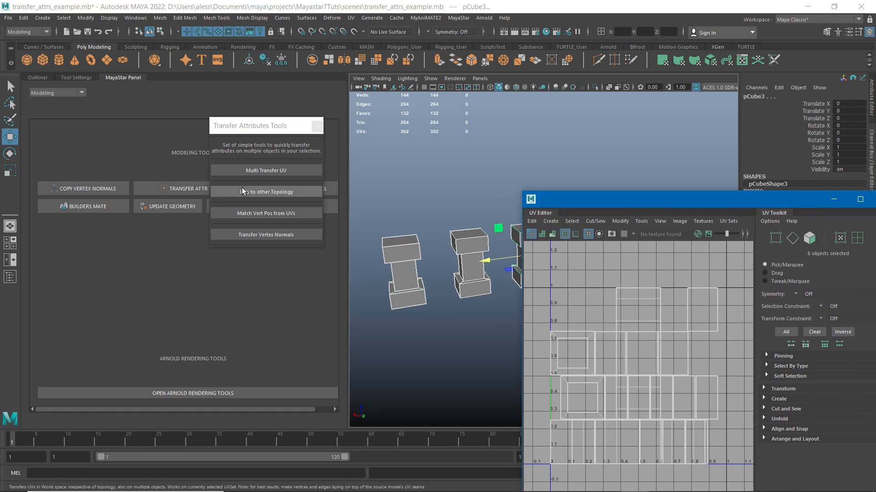
pyautogui.click(257, 172)
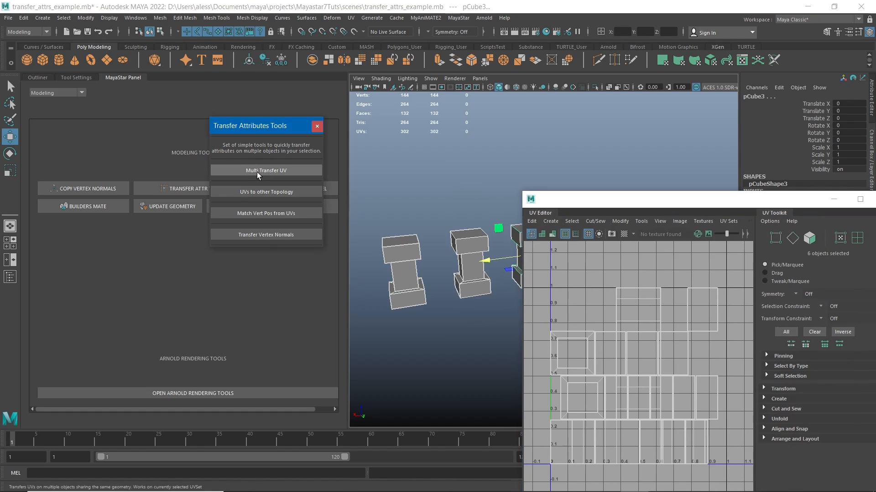
# - Select the pillars after the first one by one and check each one's transferred UV layout in the UV Editor
pyautogui.keyDown('alt'); pyautogui.moveTo(447, 194); pyautogui.dragTo(426, 186, button='middle'); pyautogui.keyUp('alt')
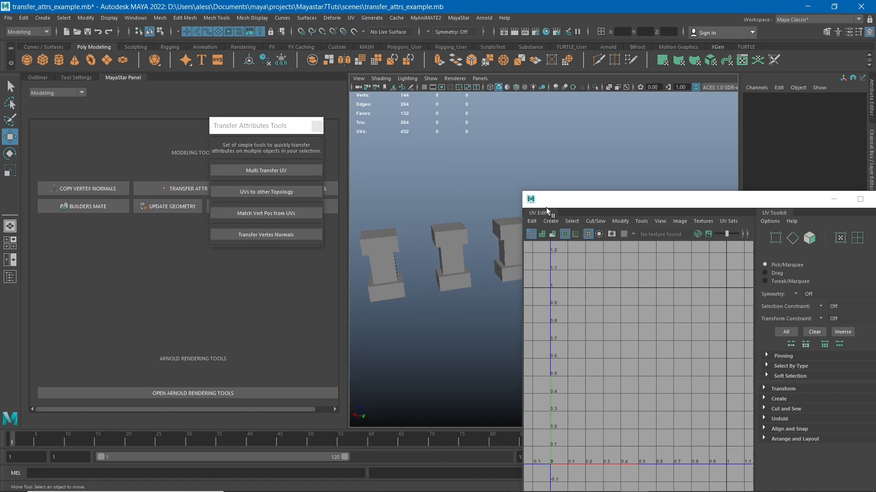
pyautogui.moveTo(546, 199); pyautogui.dragTo(600, 302)
pyautogui.click(452, 248)
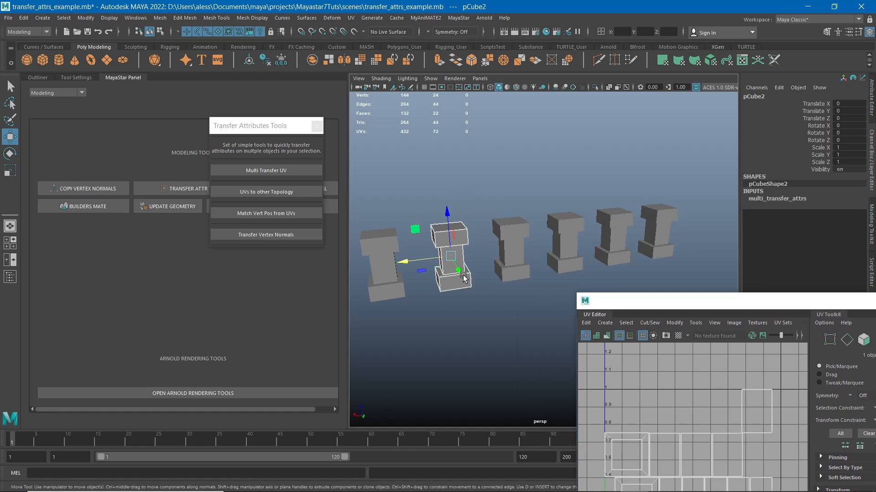
pyautogui.moveTo(666, 310); pyautogui.dragTo(650, 212)
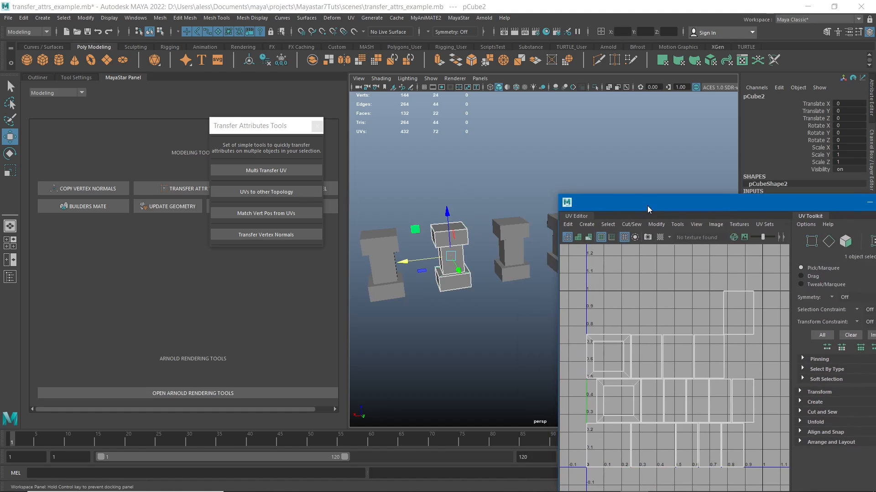
pyautogui.moveTo(517, 185); pyautogui.dragTo(509, 282)
pyautogui.keyDown('alt'); pyautogui.moveTo(532, 165); pyautogui.dragTo(465, 164, button='middle'); pyautogui.keyUp('alt')
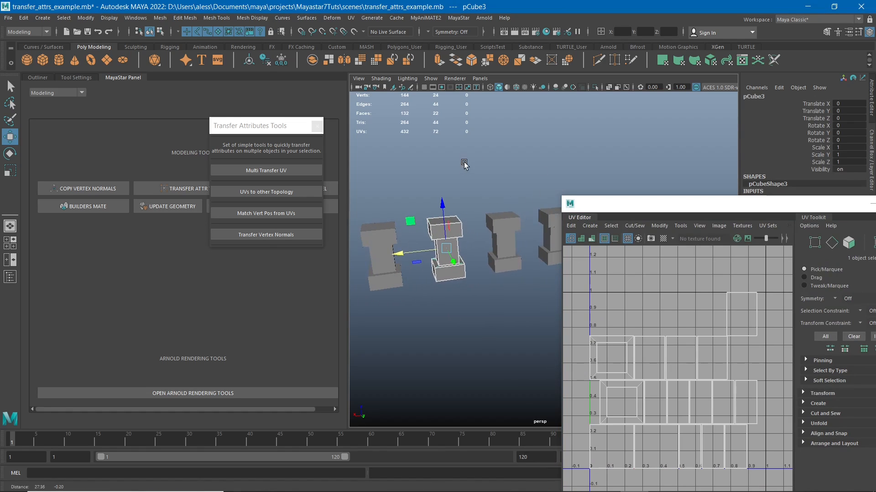
pyautogui.moveTo(502, 194); pyautogui.dragTo(509, 286)
pyautogui.moveTo(542, 187); pyautogui.dragTo(566, 292)
pyautogui.moveTo(647, 209); pyautogui.dragTo(547, 332)
pyautogui.click(597, 225)
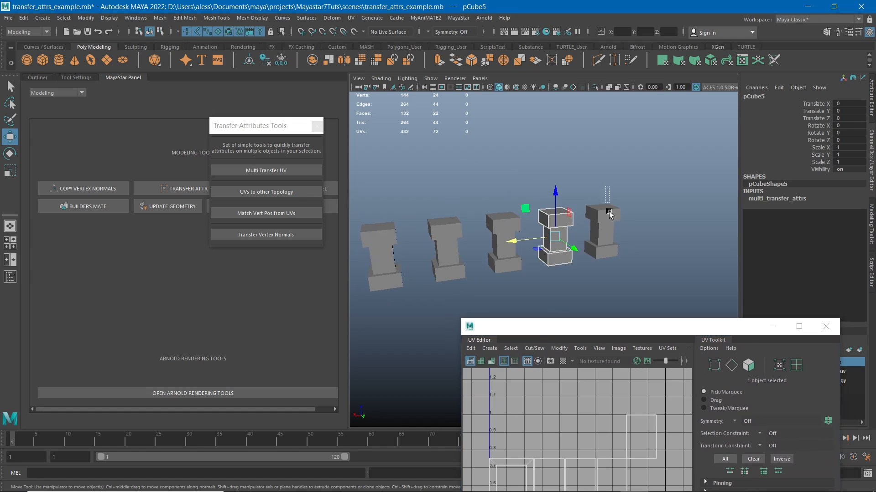
pyautogui.scroll(5, 519, 292)
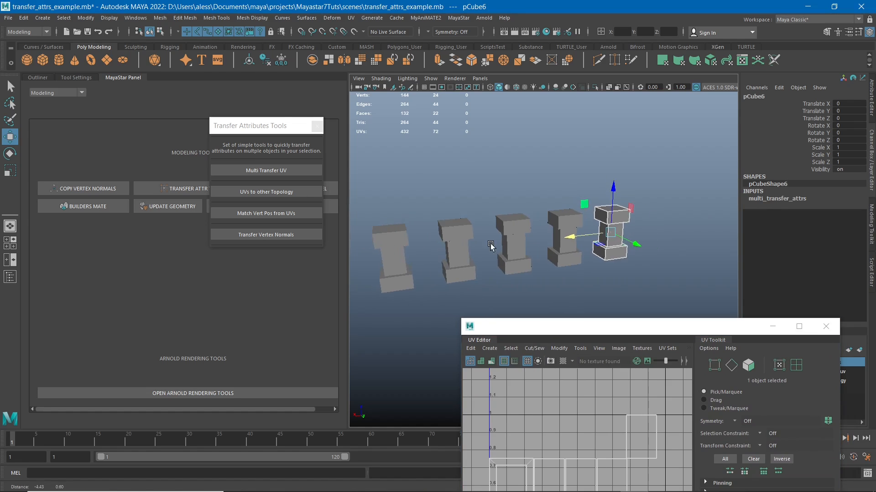
pyautogui.moveTo(566, 323); pyautogui.dragTo(577, 140)
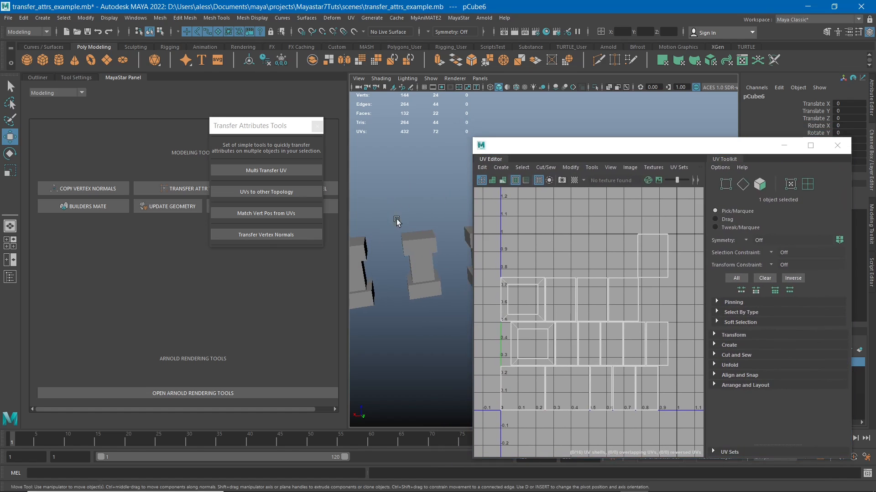
pyautogui.moveTo(697, 148); pyautogui.dragTo(580, 177)
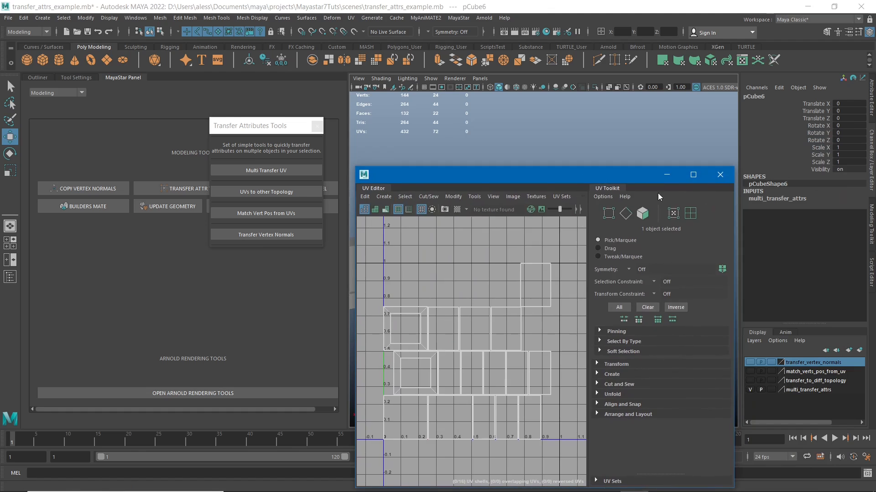
# - Minimize the UV Editor, hide the multi_transfer_attrs layer, and show the transfer_to_diff_topology layer with its two pillars in close view
pyautogui.click(667, 175)
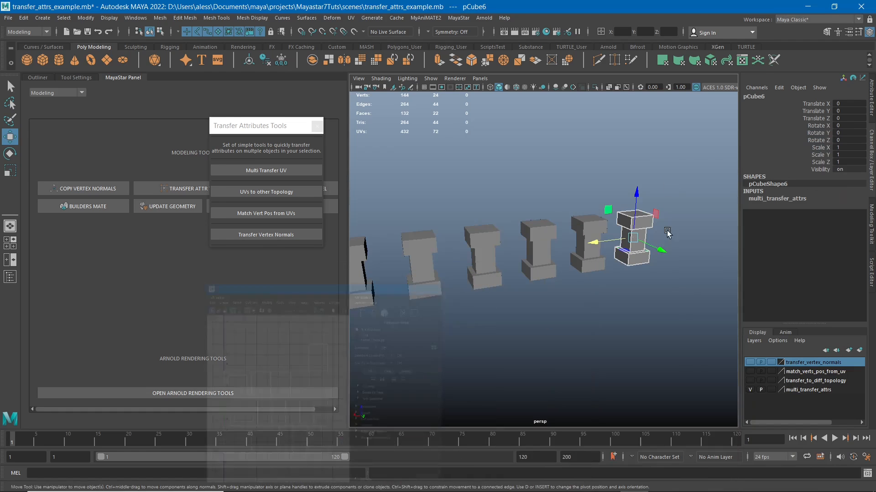
pyautogui.click(750, 389)
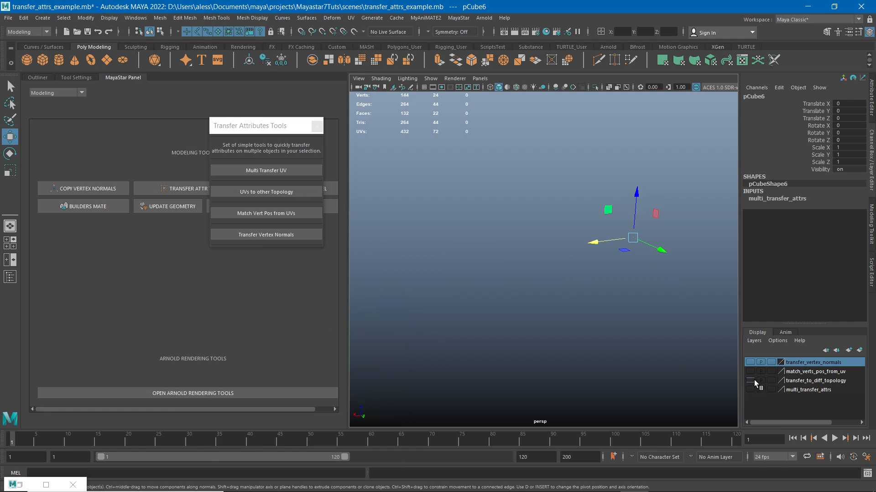
pyautogui.click(754, 380)
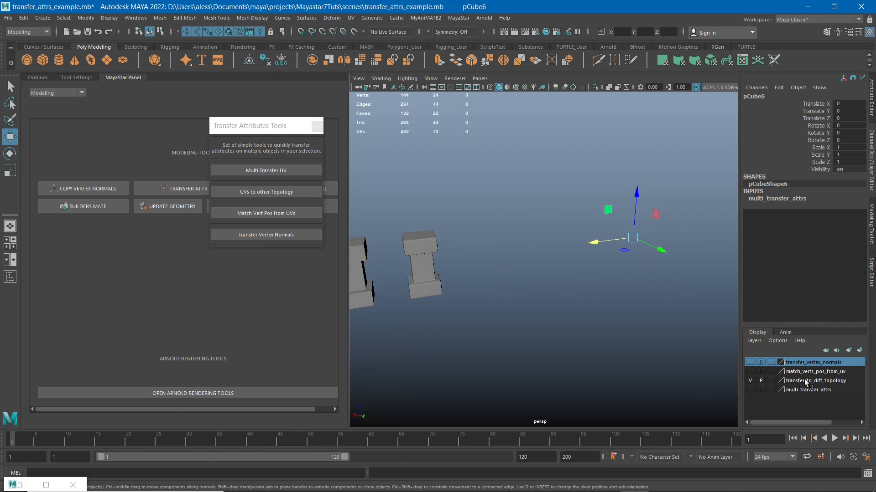
pyautogui.keyDown('alt'); pyautogui.moveTo(469, 242); pyautogui.dragTo(590, 239); pyautogui.keyUp('alt')
pyautogui.click(598, 227)
pyautogui.scroll(5, 570, 228)
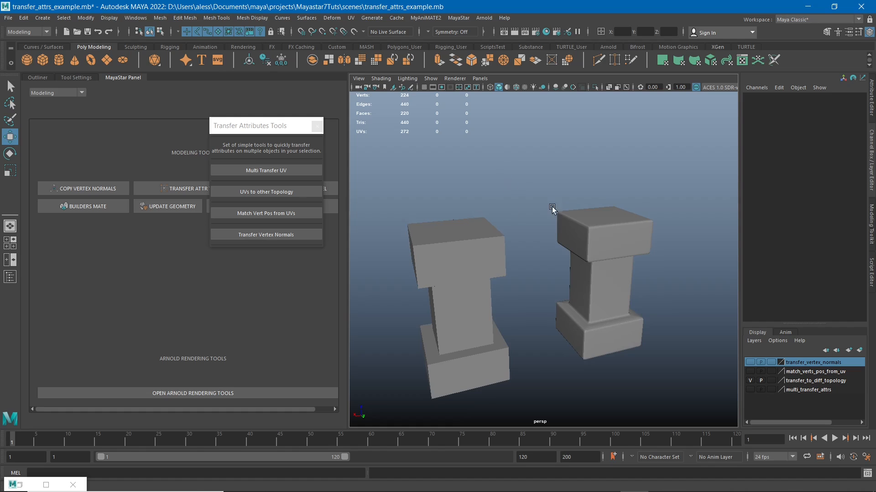
# - Select the plain pillar and the beveled pillar in turn to compare their topology
pyautogui.click(589, 228)
pyautogui.click(464, 244)
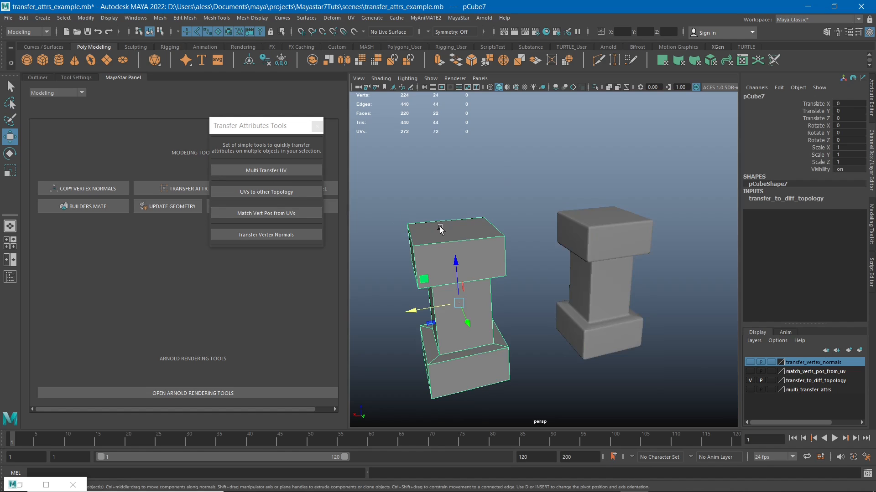
pyautogui.click(579, 224)
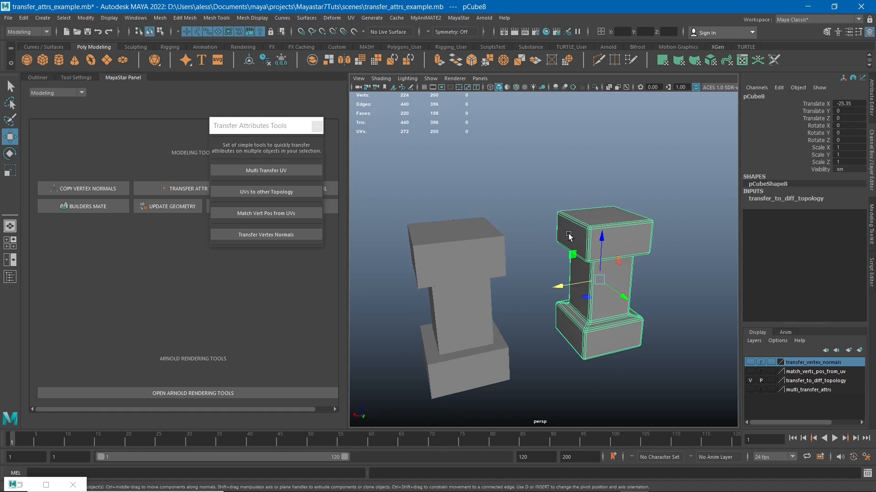
# - Set the beveled pillar's Translate X to 0 to overlap the plain one, and move it back out to about -27.8
pyautogui.click(570, 284)
pyautogui.doubleClick(845, 104)
pyautogui.write('0')
pyautogui.press('Return')
pyautogui.keyDown('alt'); pyautogui.moveTo(499, 194); pyautogui.dragTo(553, 281); pyautogui.keyUp('alt')
pyautogui.moveTo(473, 313); pyautogui.dragTo(539, 281)
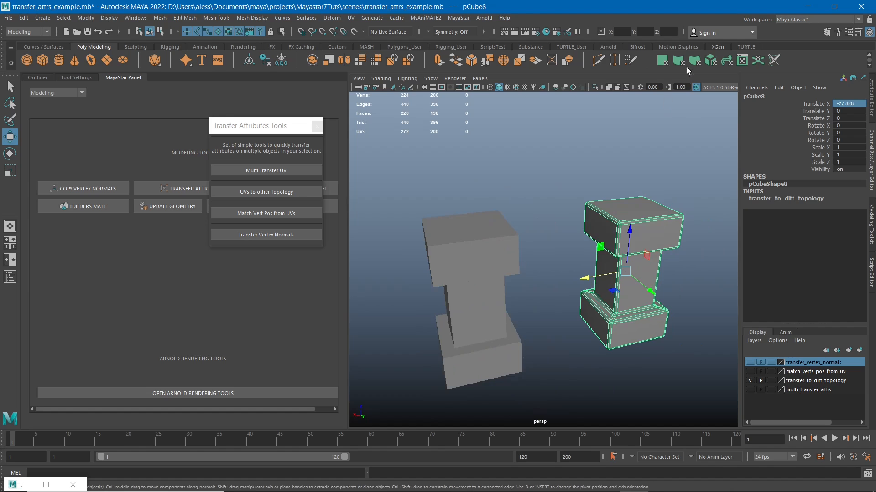
# - Open the UV Editor, place it clear of the pillars, and compare the UV layouts of the beveled and plain pillars
pyautogui.click(741, 62)
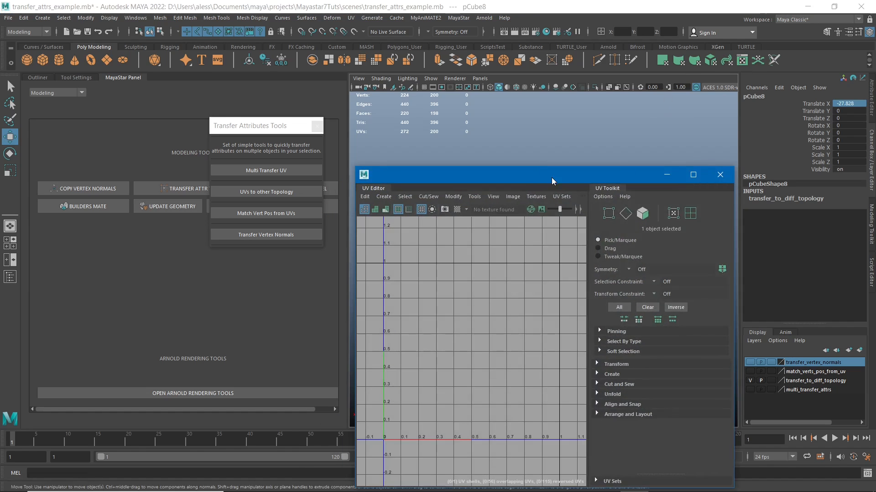
pyautogui.moveTo(551, 177); pyautogui.dragTo(680, 125)
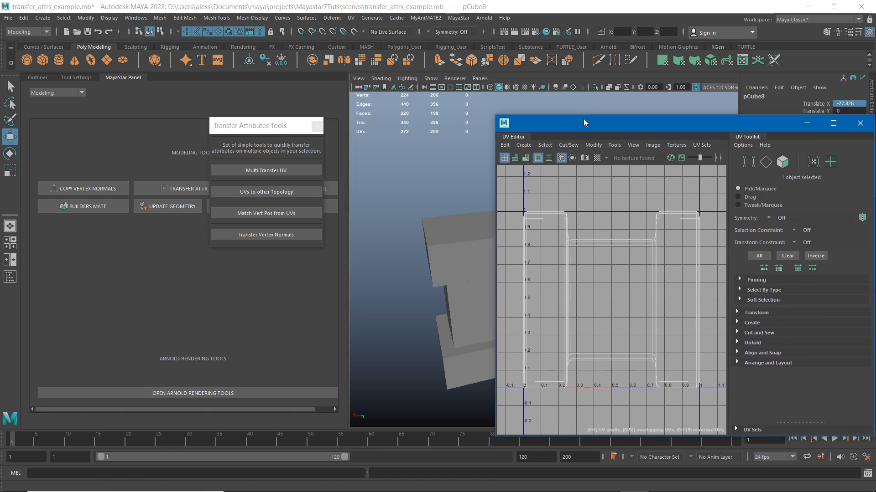
pyautogui.moveTo(584, 122); pyautogui.dragTo(640, 299)
pyautogui.click(464, 277)
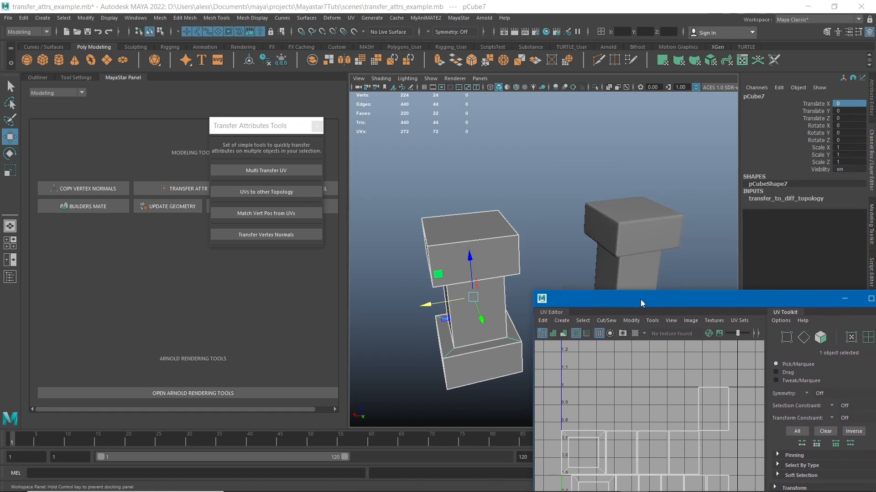
# - Set Translate X to 0 for both the plain and beveled pillars so they overlap, and undo that move
pyautogui.keyDown('alt'); pyautogui.moveTo(620, 258); pyautogui.dragTo(548, 188); pyautogui.keyUp('alt')
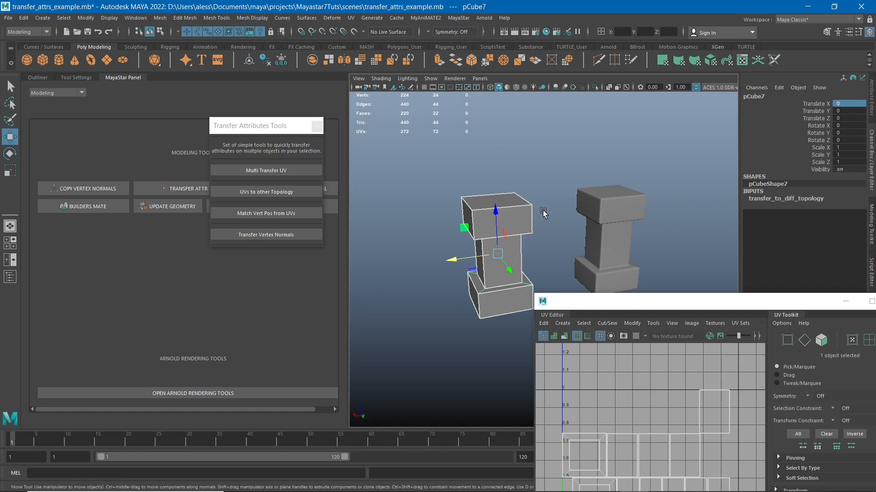
pyautogui.keyDown('shift'); pyautogui.moveTo(610, 230); pyautogui.dragTo(615, 252); pyautogui.keyUp('shift')
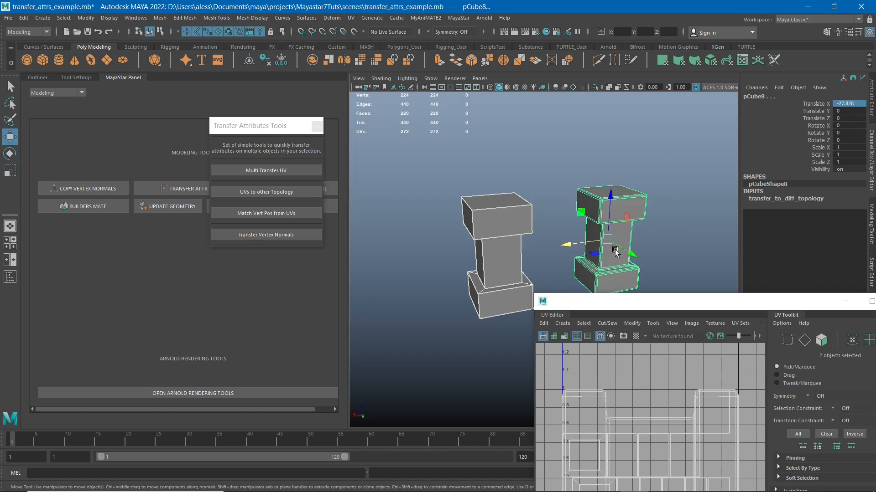
pyautogui.doubleClick(854, 104)
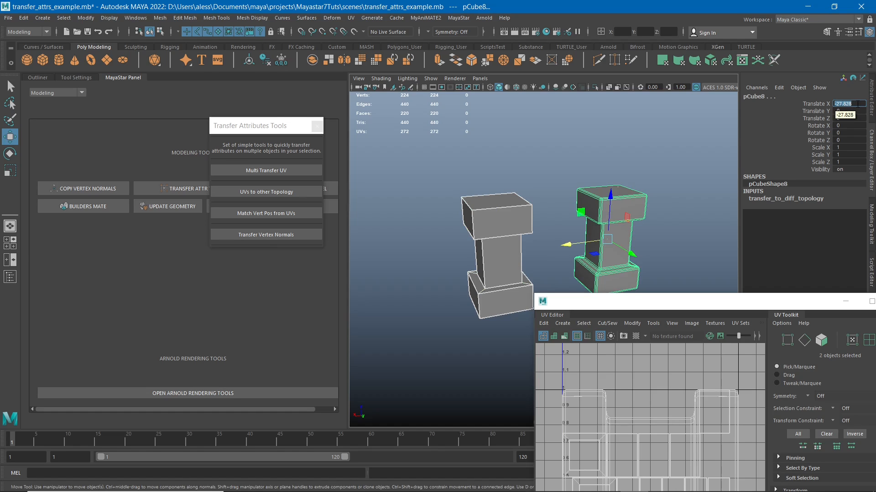
pyautogui.press('Return')
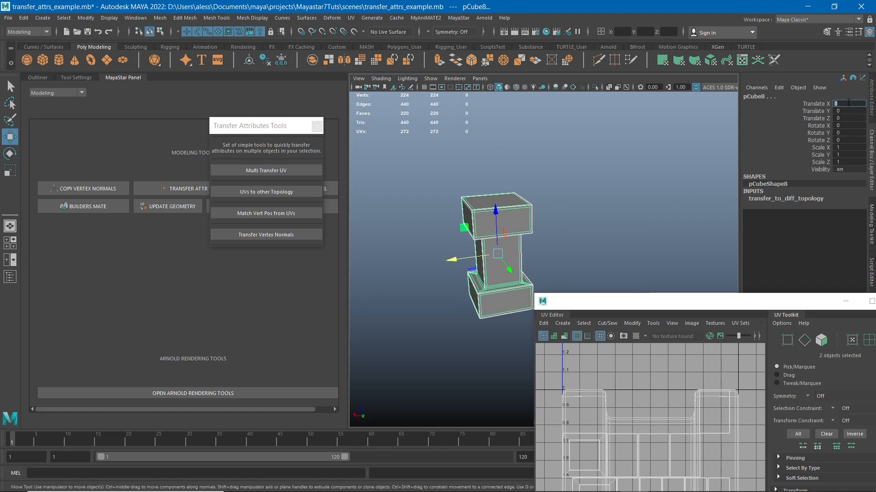
pyautogui.keyDown('alt'); pyautogui.moveTo(539, 189); pyautogui.dragTo(543, 189, button='middle'); pyautogui.keyUp('alt')
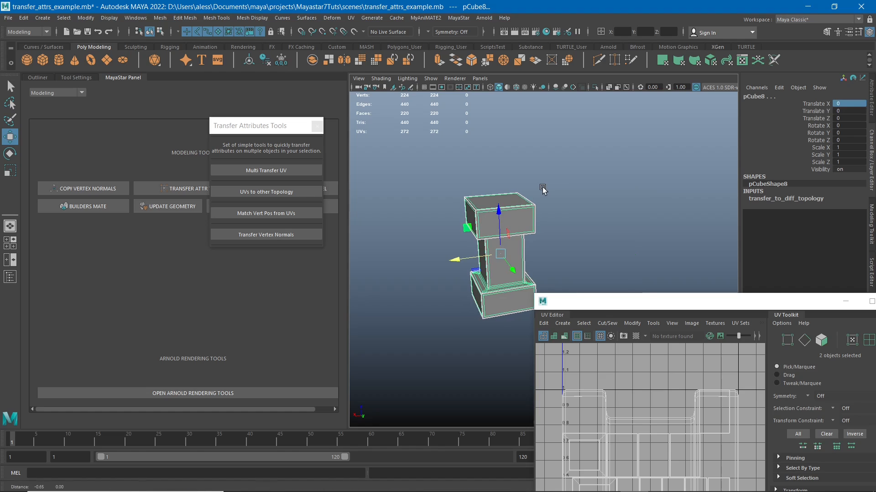
pyautogui.hotkey('ctrl', 'z')
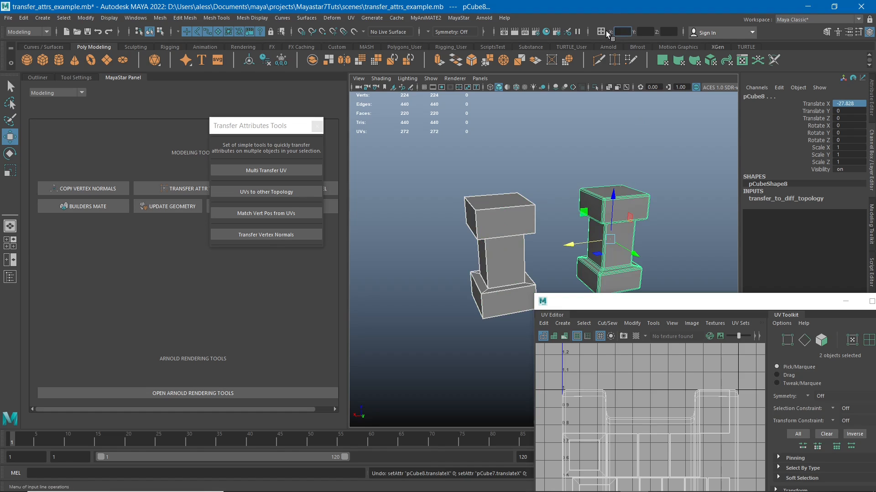
# - Try to move both selected pillars by entering X 0, Y 0 and Z 0 as transform coordinates
pyautogui.write('0')
pyautogui.press('Tab')
pyautogui.write('0')
pyautogui.press('Tab')
pyautogui.write('0')
pyautogui.press('Return')
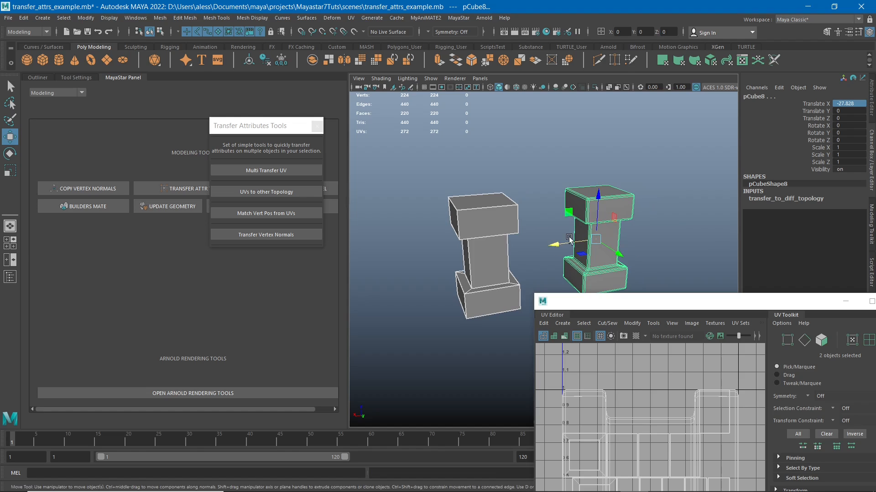
# - Move both selected pillars to the origin with absolute transform coordinates, and undo the move
pyautogui.click(667, 31)
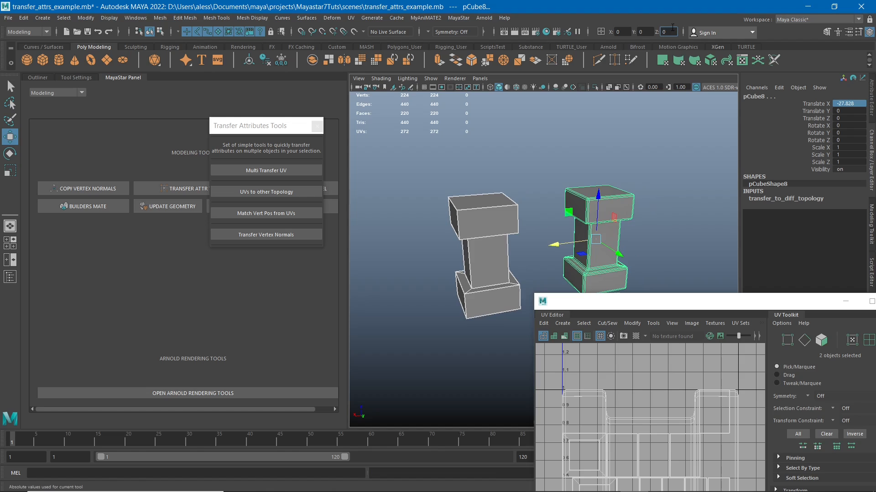
pyautogui.press('Return')
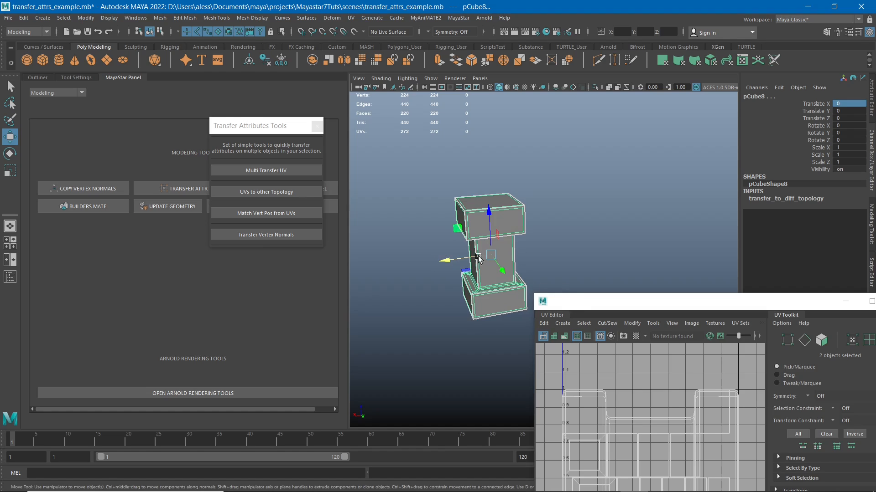
pyautogui.keyDown('alt'); pyautogui.moveTo(559, 232); pyautogui.dragTo(566, 229); pyautogui.keyUp('alt')
pyautogui.hotkey('ctrl', 'z')
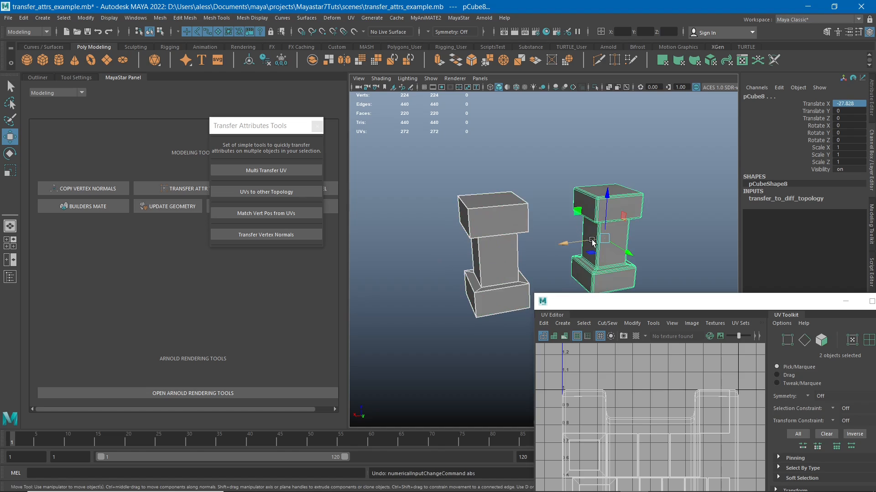
# - Select only the beveled pillar and freeze its transformations
pyautogui.moveTo(583, 161); pyautogui.dragTo(613, 192)
pyautogui.moveTo(616, 156); pyautogui.dragTo(629, 218)
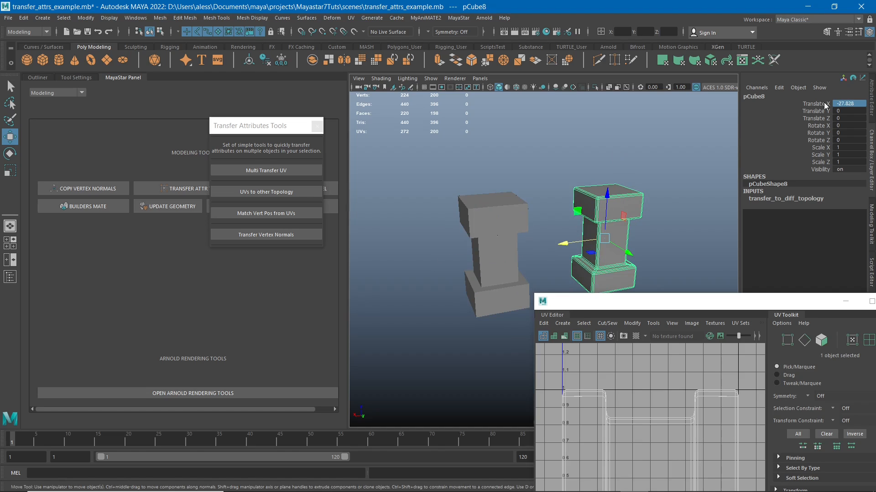
pyautogui.click(281, 60)
# - Select the plain and the beveled pillar and overlap them by entering 0 for the absolute X and Y coordinates
pyautogui.click(490, 190)
pyautogui.keyDown('shift'); pyautogui.moveTo(606, 145); pyautogui.dragTo(636, 215); pyautogui.keyUp('shift')
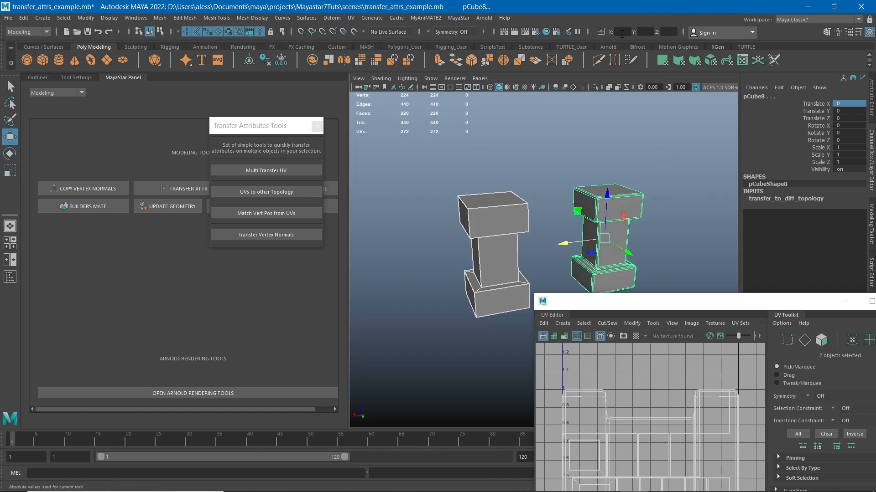
pyautogui.write('0')
pyautogui.press('Tab')
pyautogui.write('0')
pyautogui.press('Tab')
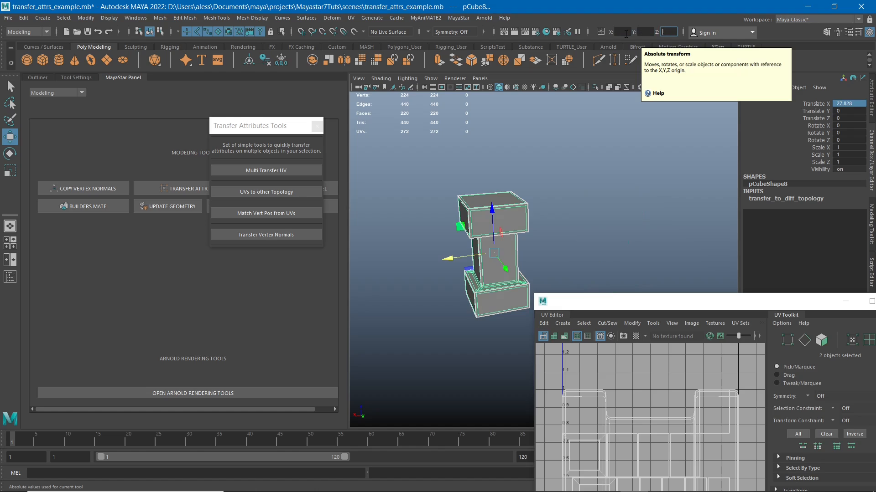
# - Transfer the plain pillar's UVs to the beveled one with UVs to other Topology, and check both UV layouts
pyautogui.keyDown('alt'); pyautogui.moveTo(447, 186); pyautogui.dragTo(455, 186, button='middle'); pyautogui.keyUp('alt')
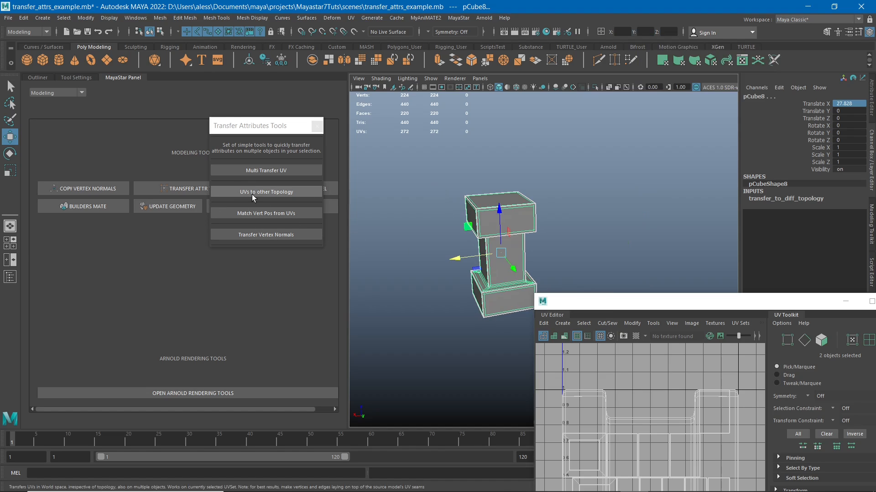
pyautogui.click(281, 193)
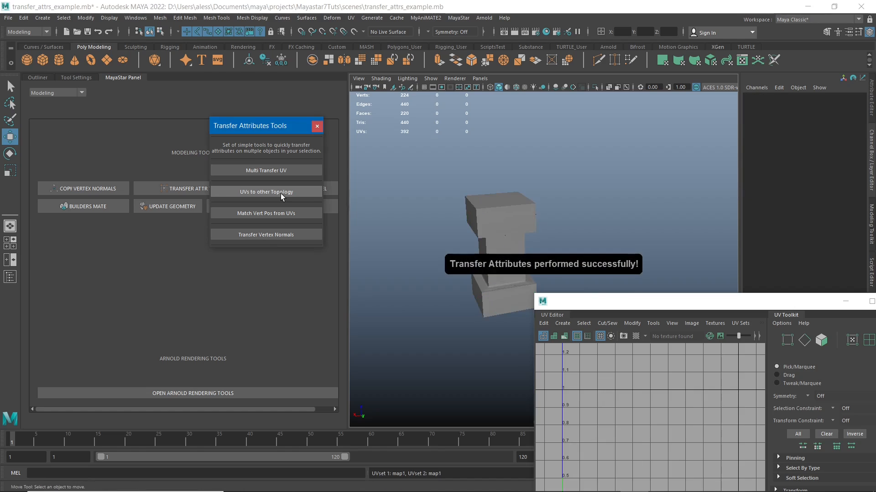
pyautogui.click(529, 222)
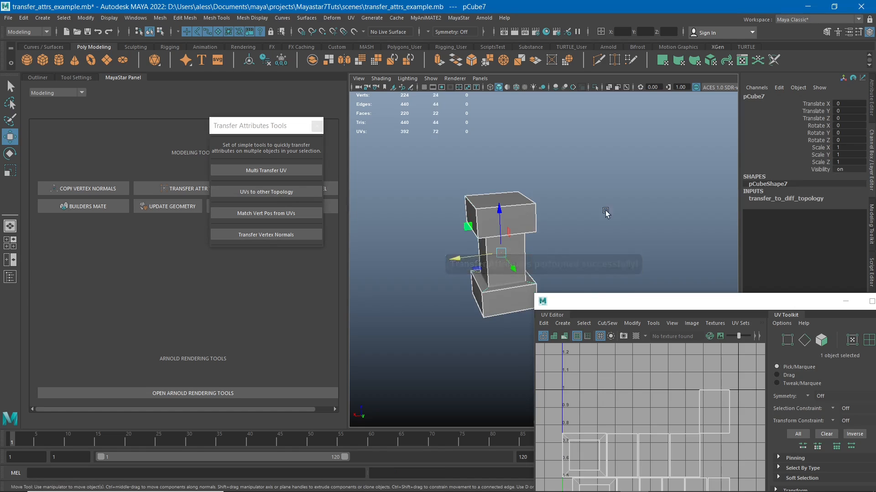
pyautogui.keyDown('alt'); pyautogui.moveTo(606, 212); pyautogui.dragTo(610, 174, button='middle'); pyautogui.keyUp('alt')
pyautogui.moveTo(598, 147); pyautogui.dragTo(493, 178)
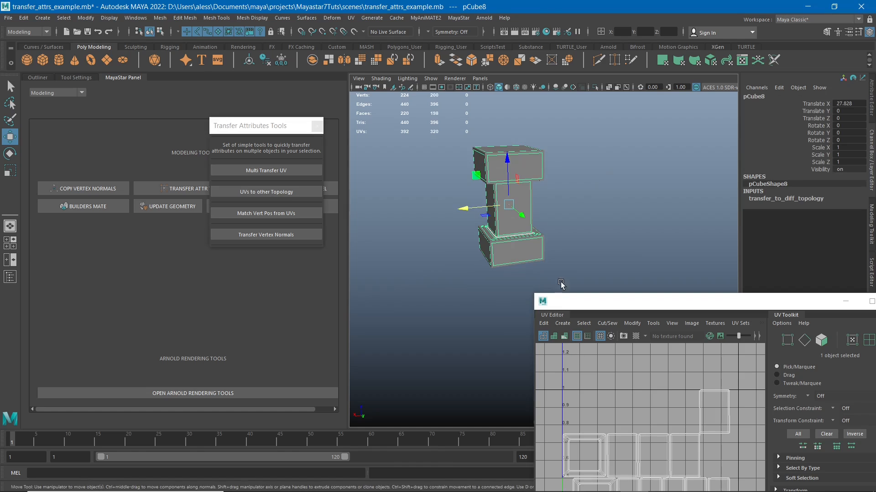
# - Move the beveled pillar off the plain one to Translate X about 1.1, and compare the edges and UV layouts of both
pyautogui.moveTo(471, 208); pyautogui.dragTo(581, 196)
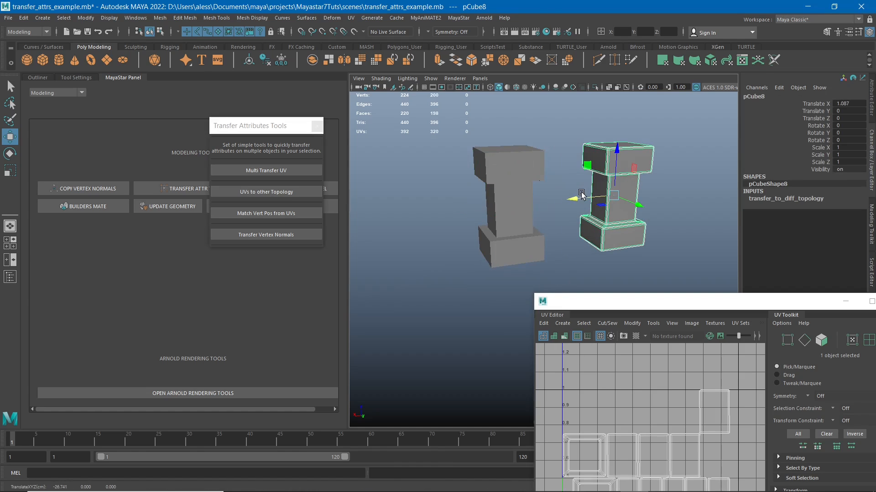
pyautogui.keyDown('alt'); pyautogui.moveTo(534, 217); pyautogui.dragTo(470, 236, button='middle'); pyautogui.keyUp('alt')
pyautogui.keyDown('alt'); pyautogui.moveTo(468, 234); pyautogui.dragTo(458, 212); pyautogui.keyUp('alt')
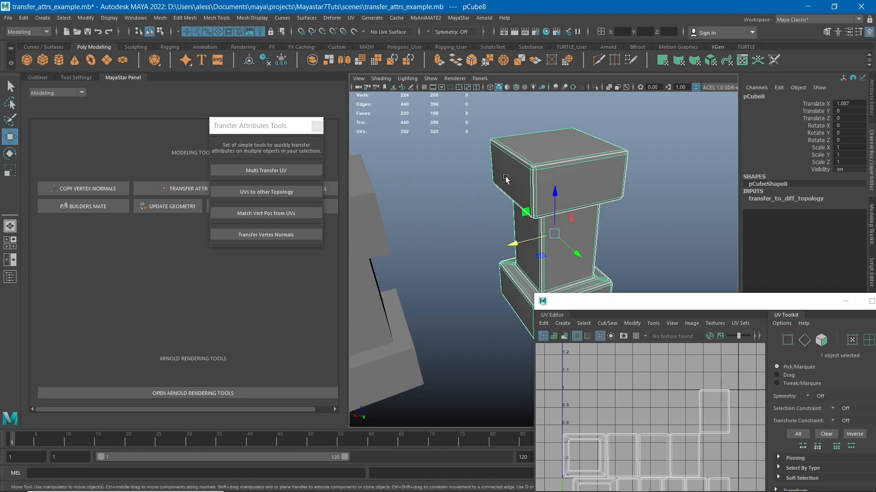
pyautogui.keyDown('alt'); pyautogui.moveTo(512, 187); pyautogui.dragTo(528, 195, button='middle'); pyautogui.keyUp('alt')
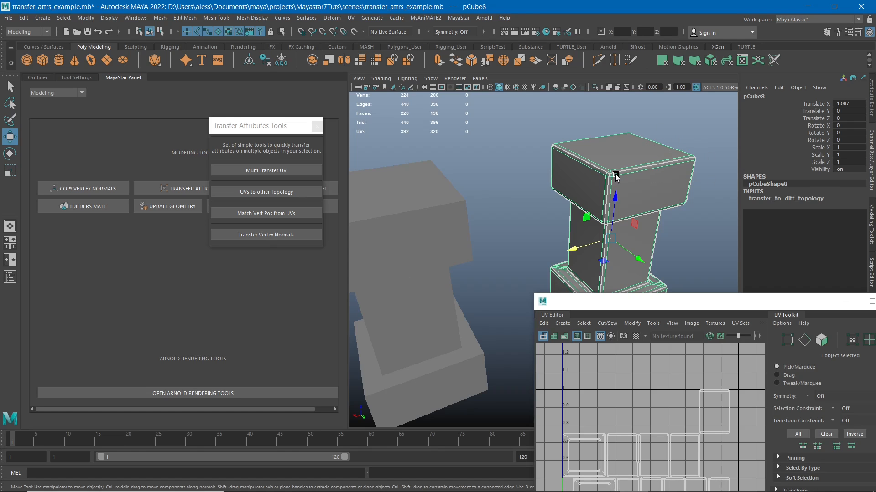
pyautogui.keyDown('alt'); pyautogui.moveTo(489, 188); pyautogui.dragTo(551, 183, button='middle'); pyautogui.keyUp('alt')
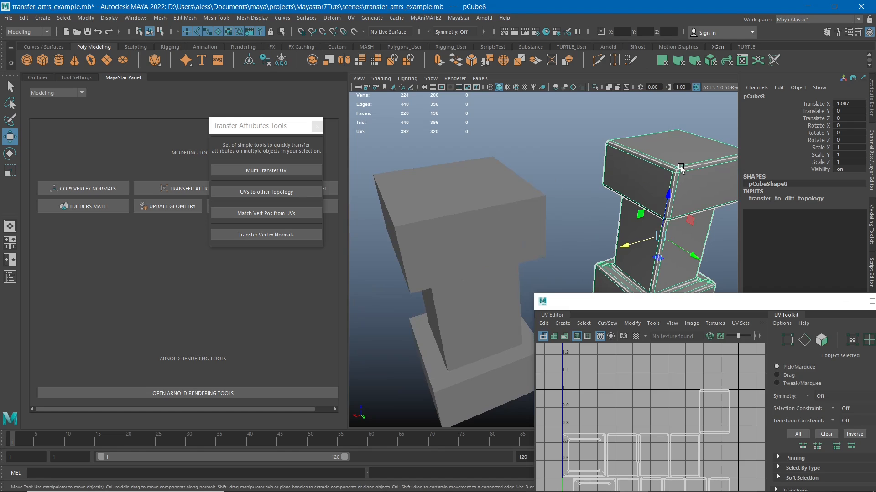
pyautogui.click(525, 200)
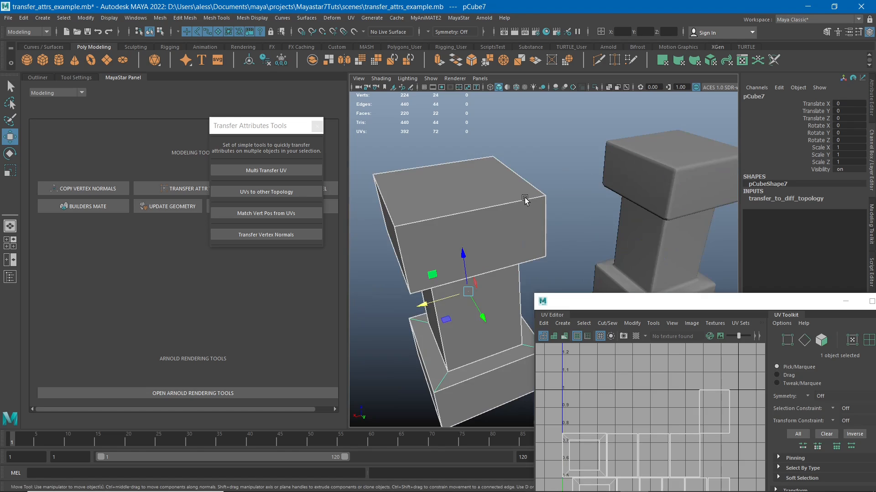
pyautogui.keyDown('alt'); pyautogui.moveTo(446, 222); pyautogui.dragTo(461, 230); pyautogui.keyUp('alt')
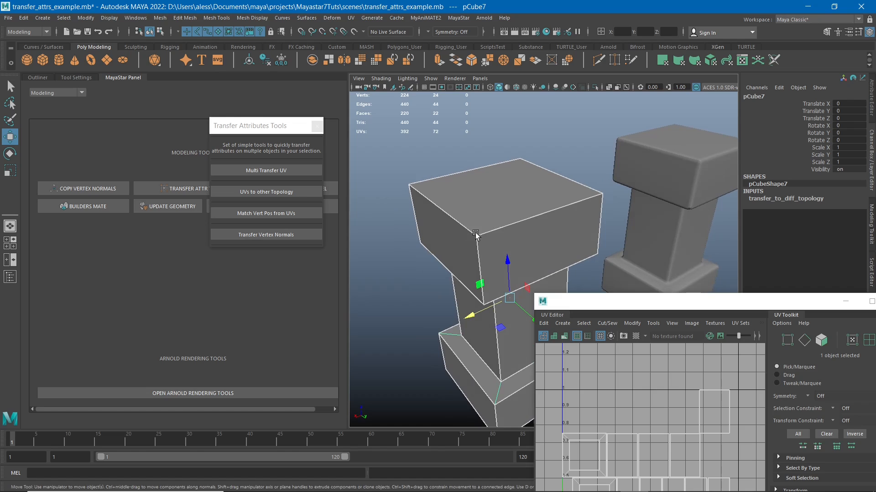
pyautogui.click(669, 169)
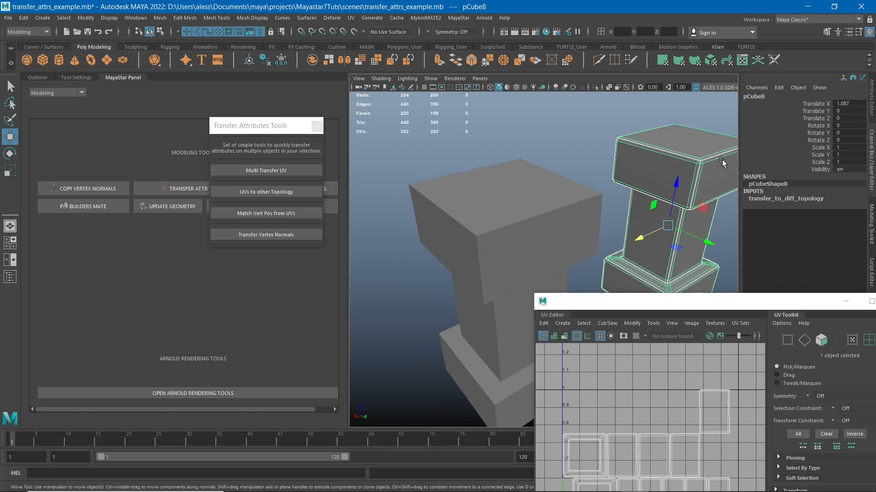
pyautogui.keyDown('alt'); pyautogui.moveTo(725, 157); pyautogui.dragTo(665, 169); pyautogui.keyUp('alt')
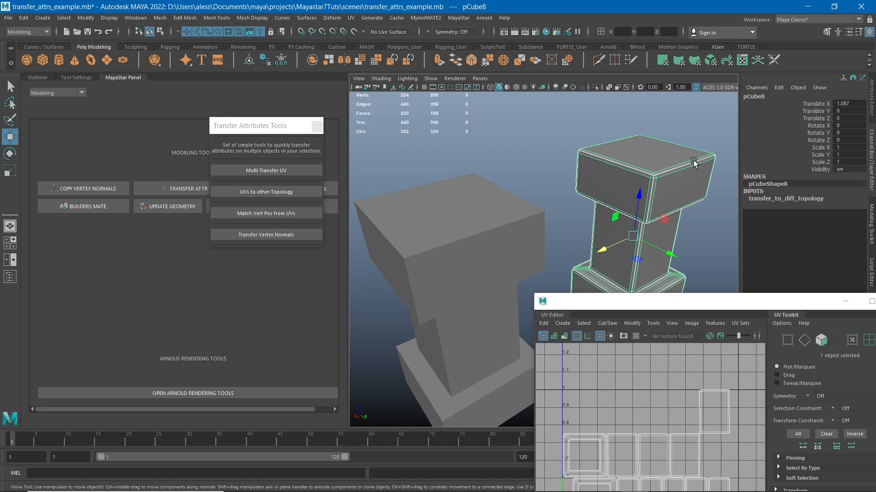
pyautogui.click(522, 218)
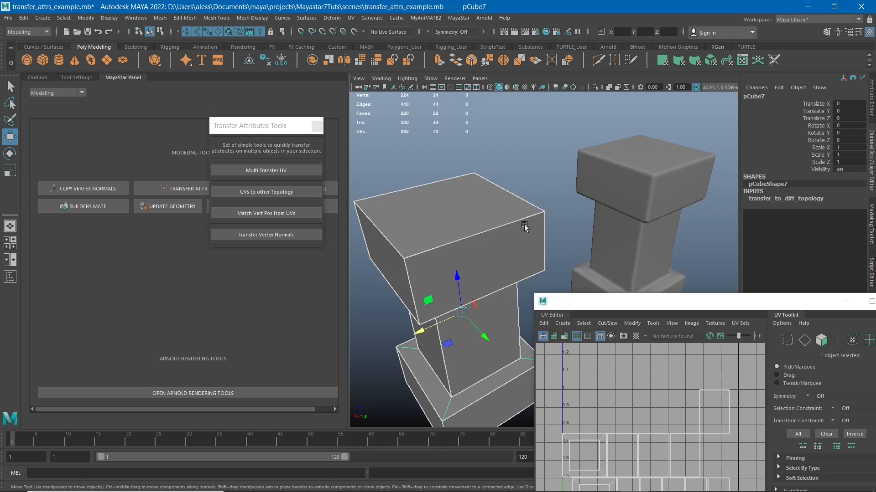
pyautogui.keyDown('alt'); pyautogui.moveTo(406, 225); pyautogui.dragTo(480, 215, button='right'); pyautogui.keyUp('alt')
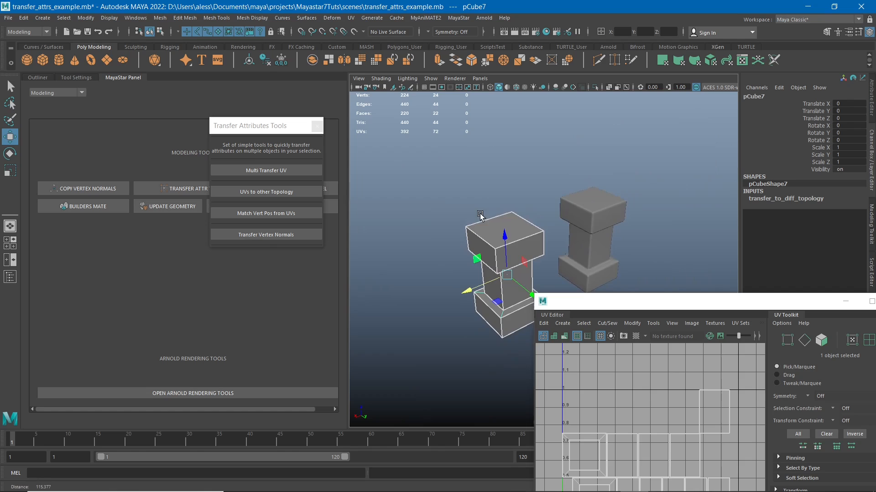
pyautogui.click(619, 225)
pyautogui.keyDown('alt'); pyautogui.moveTo(618, 225); pyautogui.dragTo(652, 201); pyautogui.keyUp('alt')
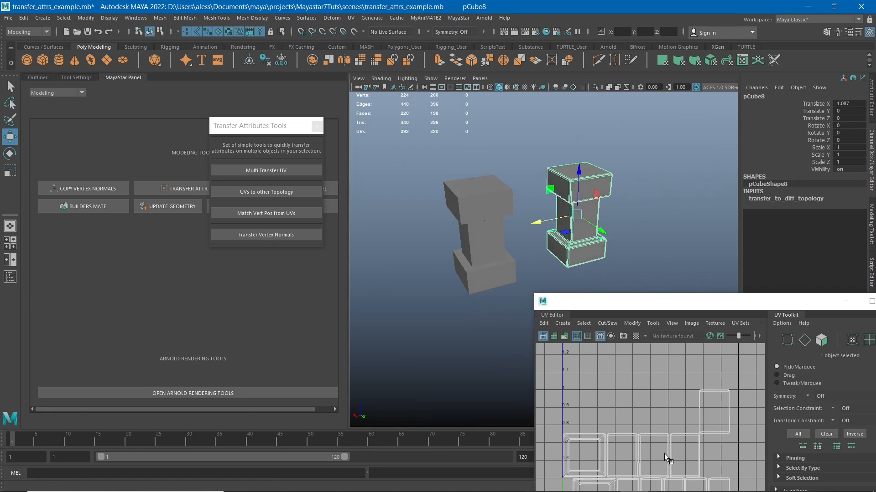
# - Move the UV Editor off the layer list, hide the transfer_to_diff_topology layer and show match_verts_pos_from_uv with nothing selected
pyautogui.moveTo(647, 310); pyautogui.dragTo(604, 293)
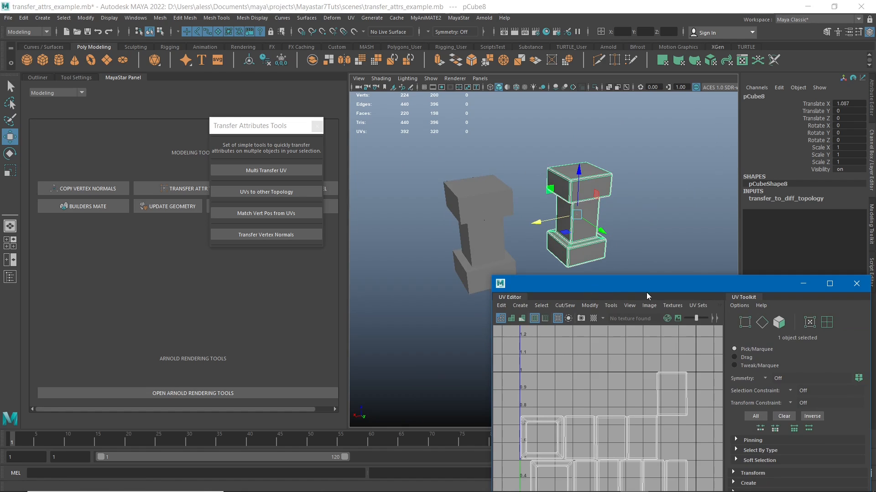
pyautogui.moveTo(650, 283); pyautogui.dragTo(394, 285)
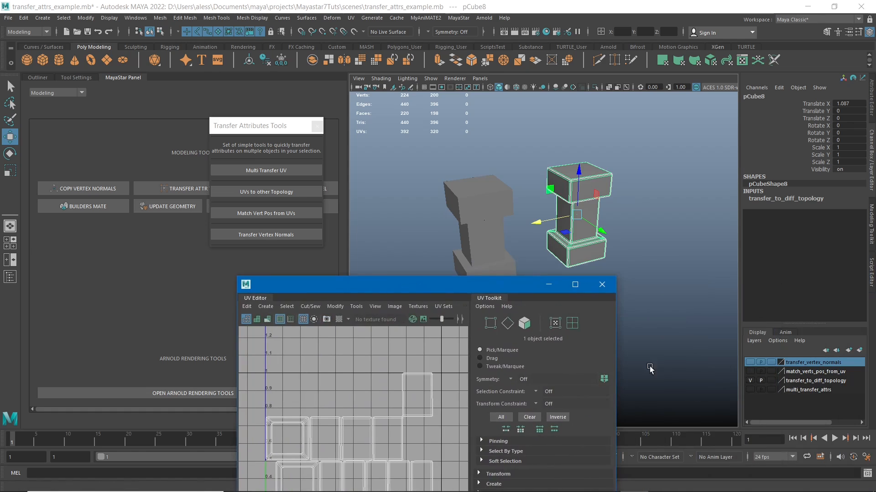
pyautogui.click(750, 379)
pyautogui.click(749, 371)
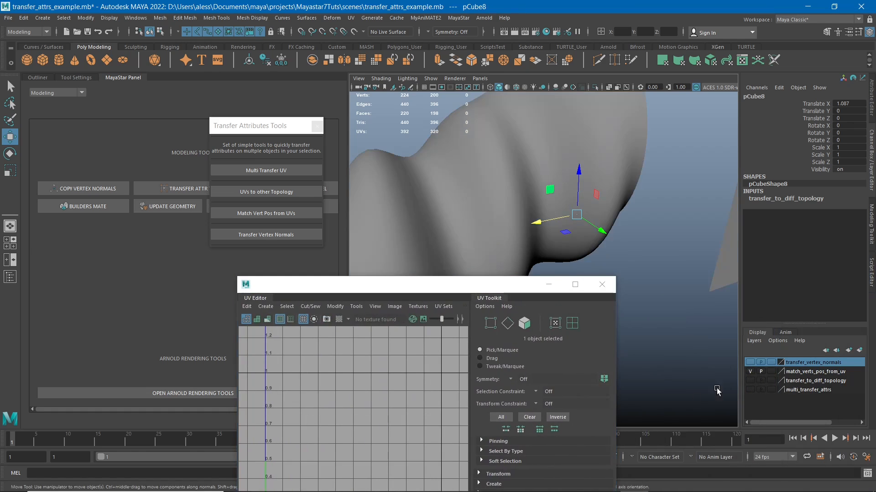
pyautogui.keyDown('alt'); pyautogui.moveTo(622, 229); pyautogui.dragTo(573, 240, button='right'); pyautogui.keyUp('alt')
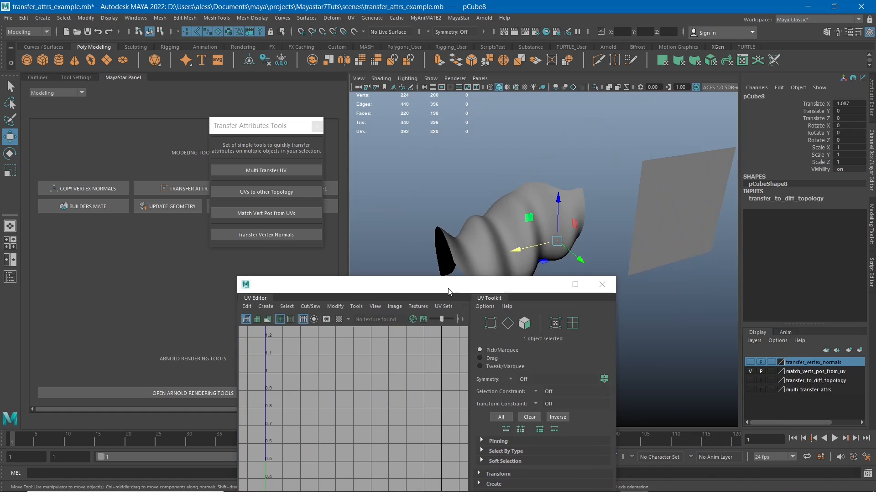
pyautogui.moveTo(449, 292); pyautogui.dragTo(470, 321)
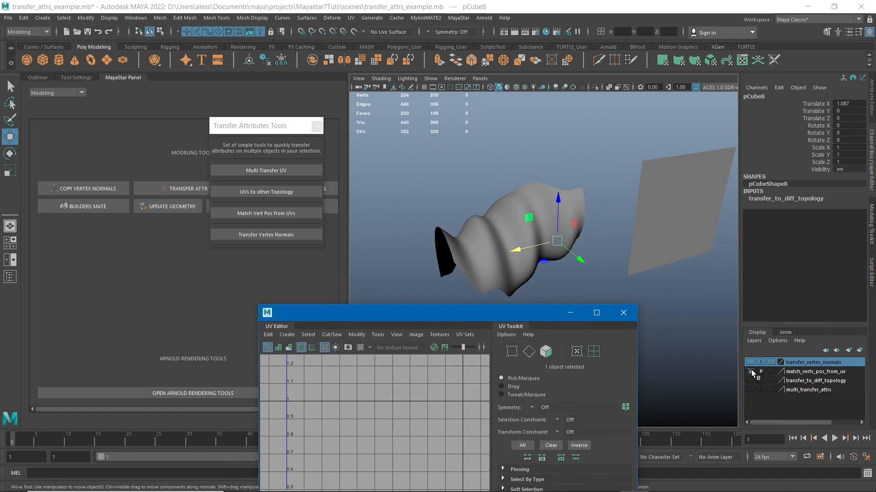
pyautogui.click(585, 151)
pyautogui.keyDown('alt'); pyautogui.moveTo(613, 227); pyautogui.dragTo(594, 212, button='middle'); pyautogui.keyUp('alt')
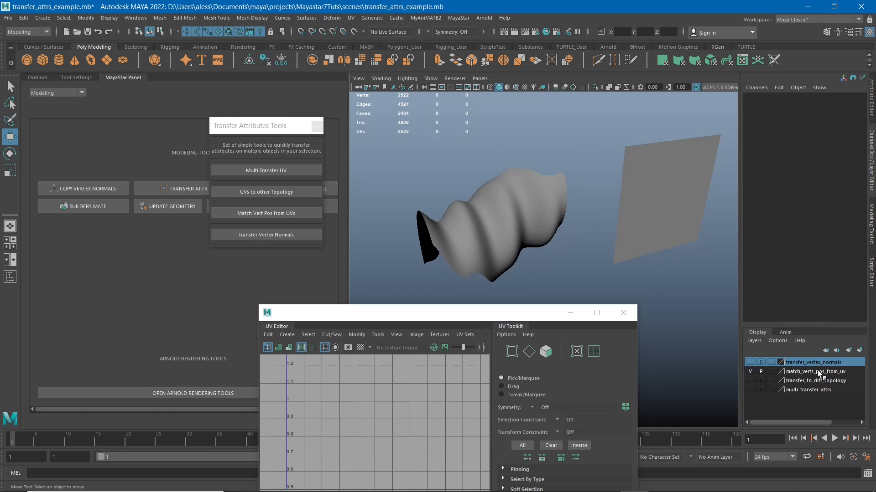
pyautogui.keyDown('alt'); pyautogui.moveTo(588, 210); pyautogui.dragTo(550, 204, button='middle'); pyautogui.keyUp('alt')
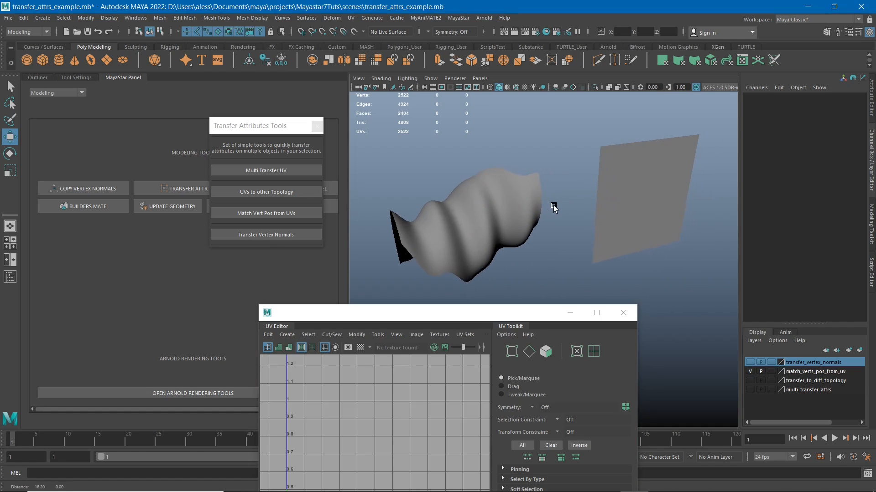
# - Place the UV Editor clear of the meshes and compare the UV layouts of the wavy mesh and the flat plane
pyautogui.click(519, 209)
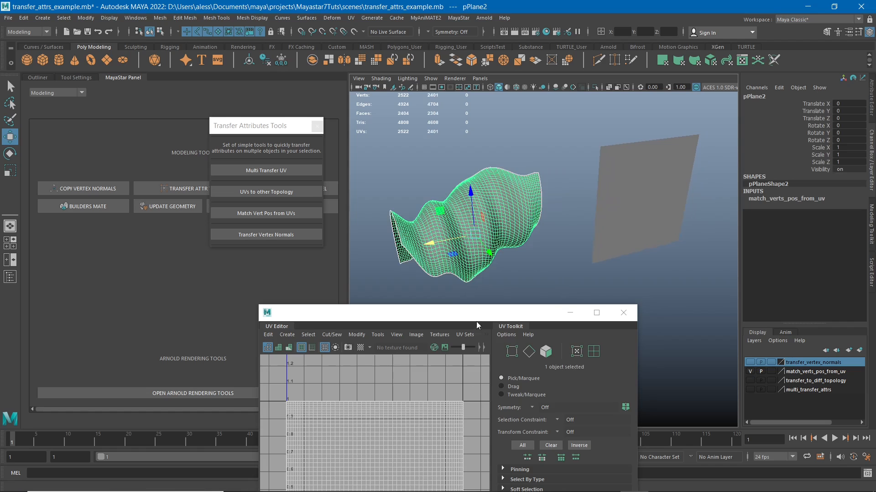
pyautogui.moveTo(500, 313)
pyautogui.mouseDown()
pyautogui.moveTo(495, 221)
pyautogui.moveTo(455, 174)
pyautogui.mouseUp()
pyautogui.moveTo(376, 131); pyautogui.dragTo(270, 90)
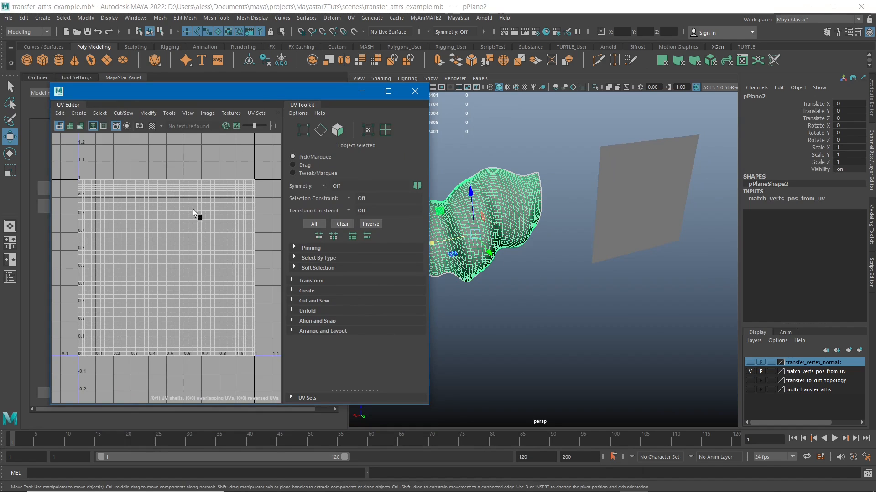
pyautogui.click(630, 146)
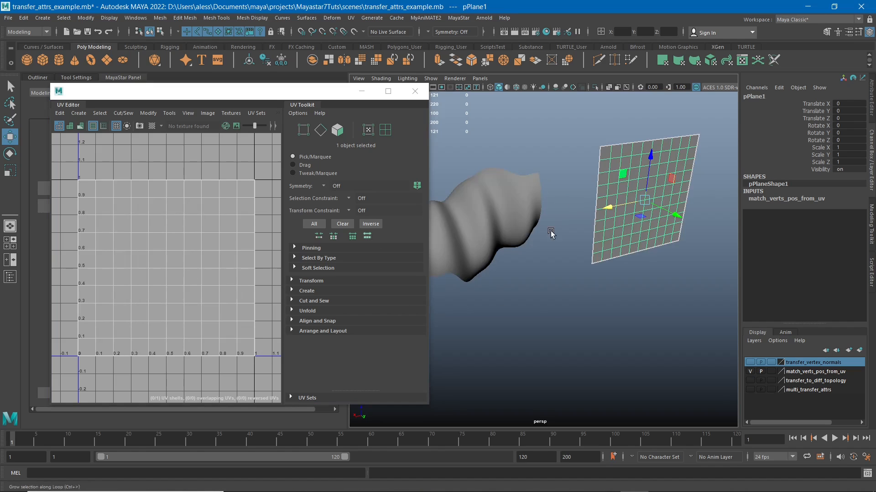
pyautogui.click(502, 196)
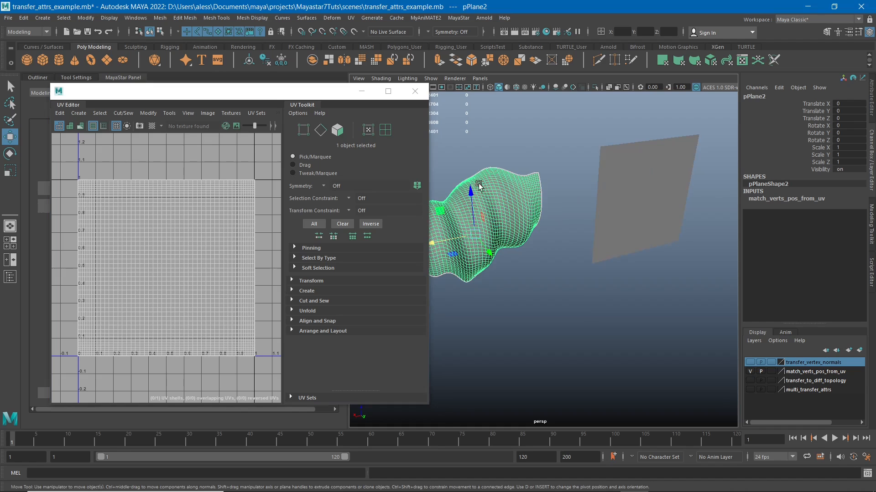
pyautogui.keyDown('alt'); pyautogui.moveTo(523, 265); pyautogui.dragTo(564, 268, button='middle'); pyautogui.keyUp('alt')
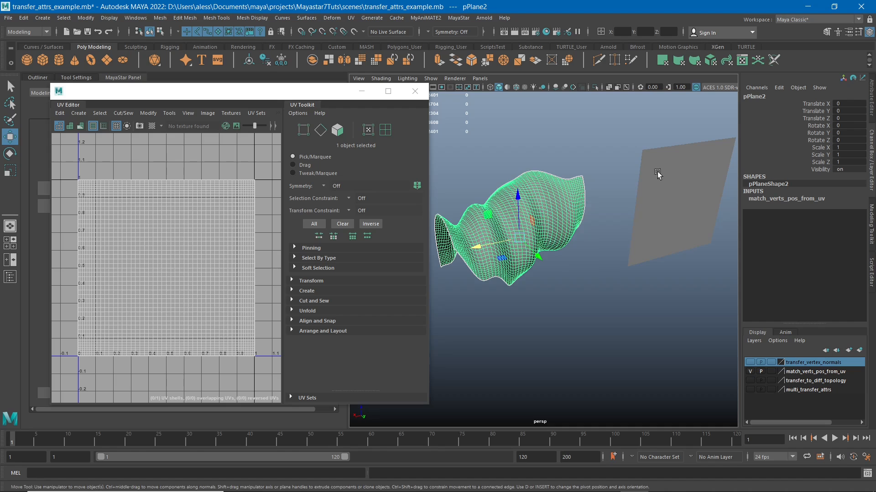
pyautogui.click(662, 195)
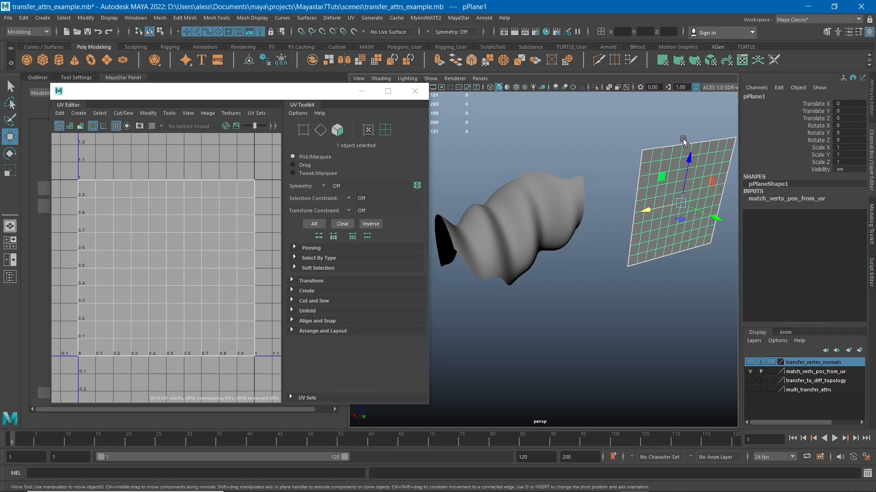
# - Move the UV Editor window off the Transfer Attributes Tools window while keeping both meshes in view
pyautogui.keyDown('alt'); pyautogui.moveTo(563, 182); pyautogui.dragTo(579, 185); pyautogui.keyUp('alt')
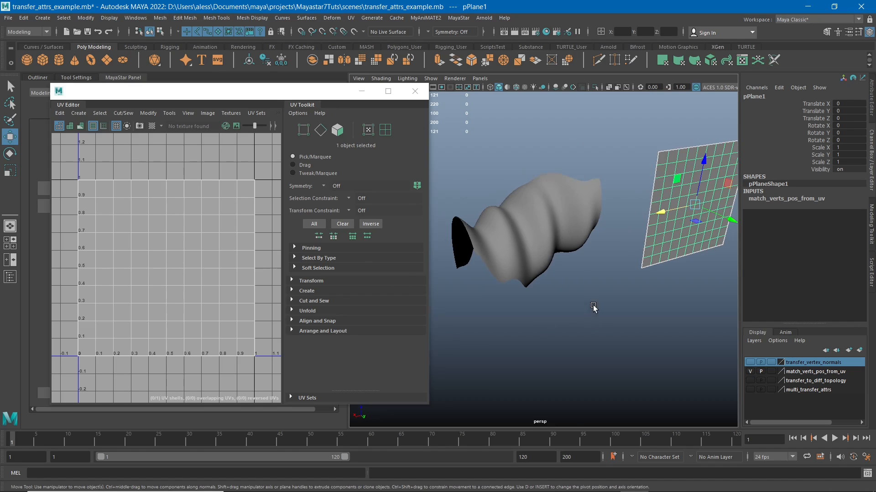
pyautogui.keyDown('alt'); pyautogui.moveTo(593, 309); pyautogui.dragTo(578, 283); pyautogui.keyUp('alt')
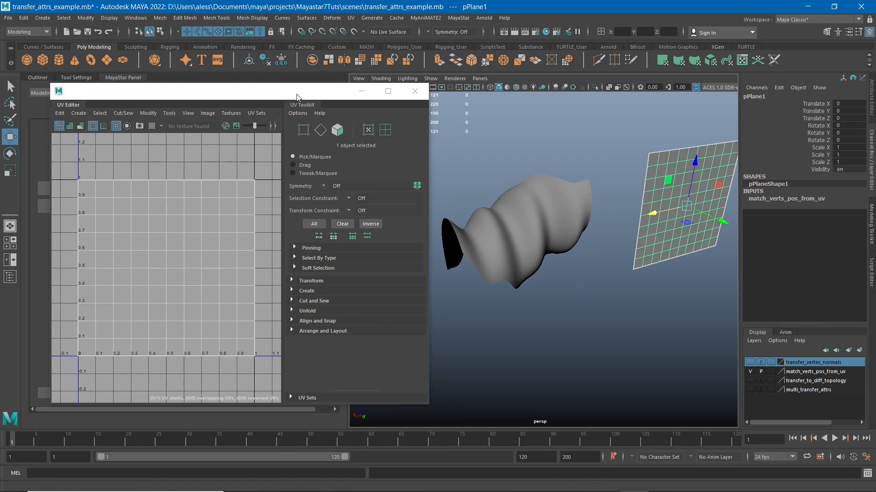
pyautogui.moveTo(293, 91); pyautogui.dragTo(372, 284)
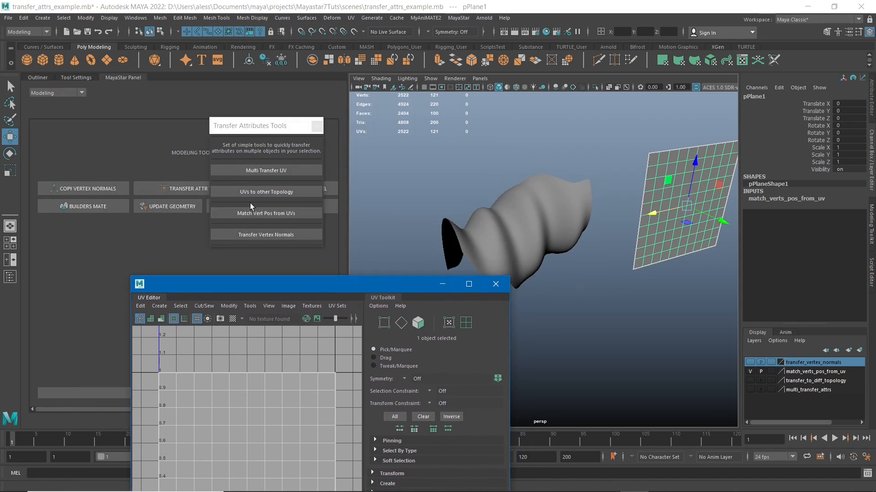
# - Match the flat plane's vertices to the wavy mesh with Match Vert Pos from UVs, and inspect the overlapping meshes
pyautogui.click(299, 214)
pyautogui.click(545, 225)
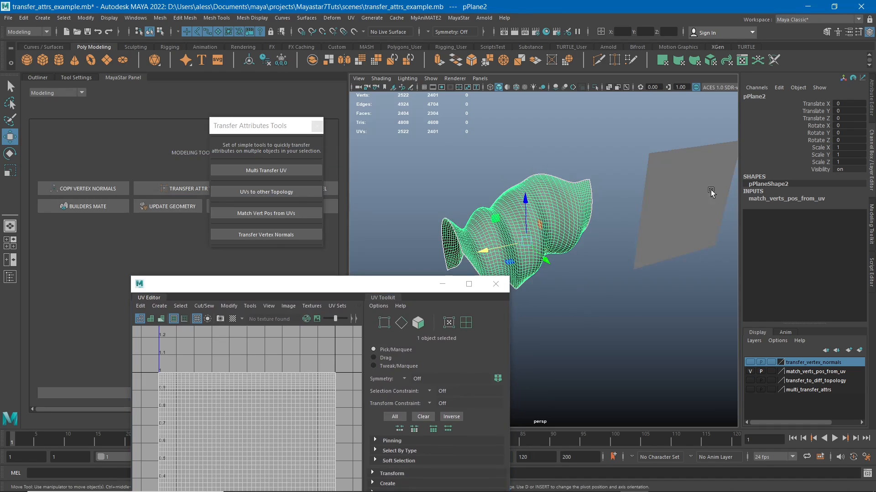
pyautogui.keyDown('shift'); pyautogui.click(677, 193); pyautogui.keyUp('shift')
pyautogui.click(266, 218)
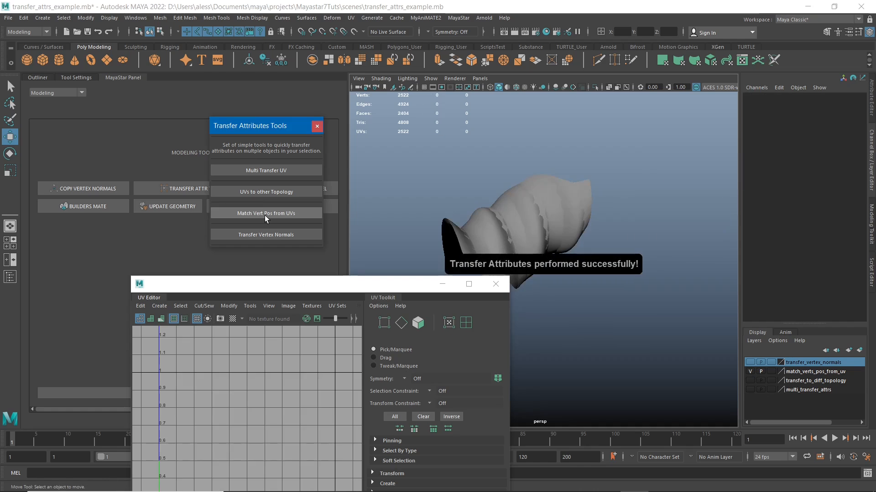
pyautogui.click(499, 215)
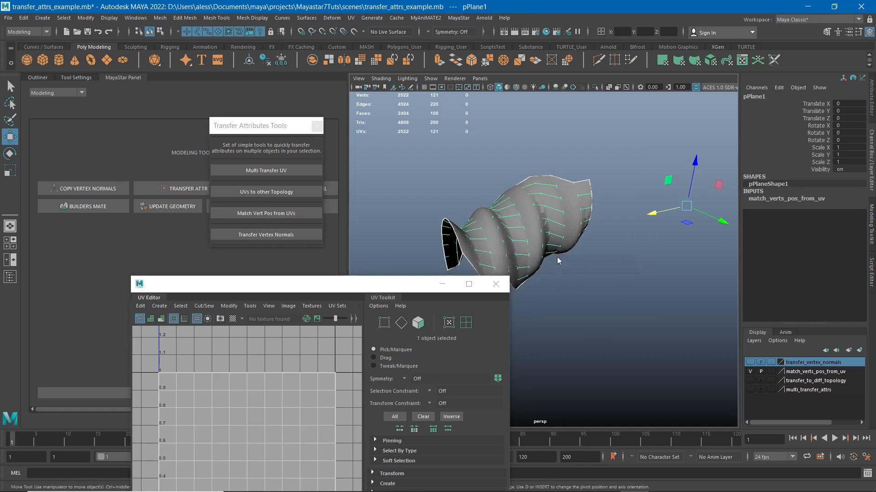
pyautogui.keyDown('alt'); pyautogui.moveTo(499, 214); pyautogui.dragTo(558, 186); pyautogui.keyUp('alt')
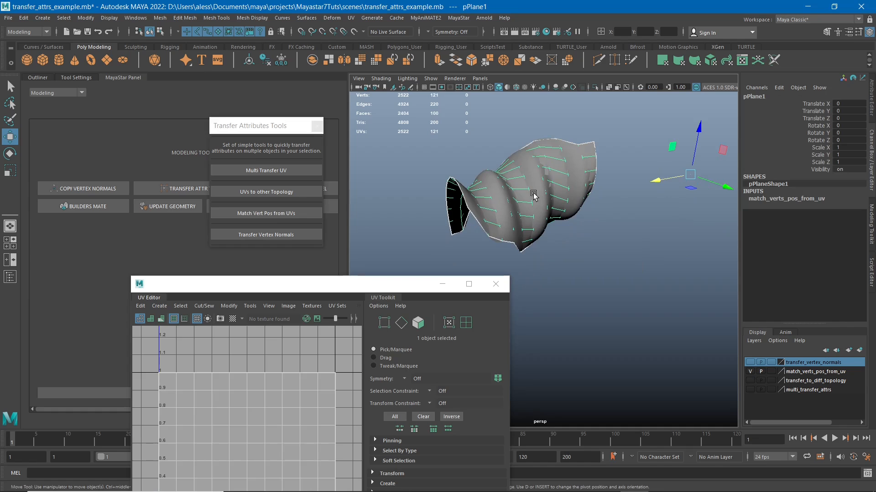
pyautogui.keyDown('alt'); pyautogui.moveTo(478, 206); pyautogui.dragTo(499, 219); pyautogui.keyUp('alt')
# - Undo the vertex match on the flat plane and view both meshes side by side
pyautogui.hotkey('ctrl', 'z')
pyautogui.hotkey('ctrl', 'z')
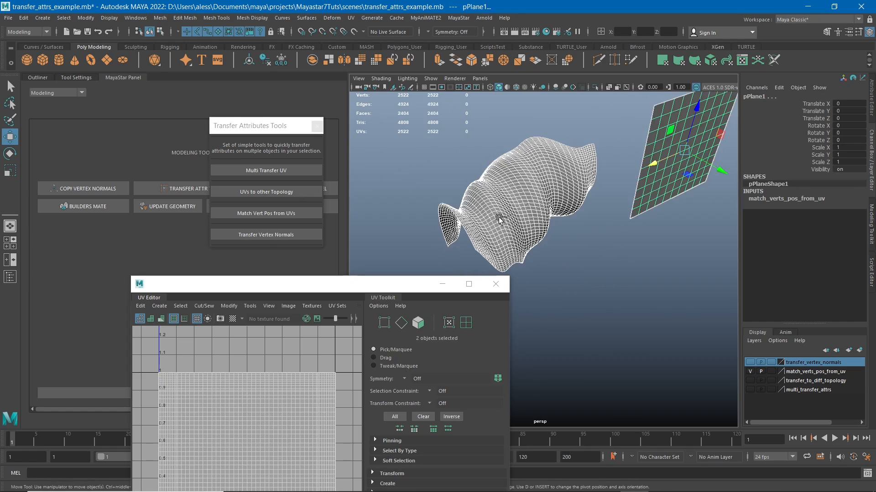
pyautogui.keyDown('alt'); pyautogui.moveTo(581, 230); pyautogui.dragTo(564, 218); pyautogui.keyUp('alt')
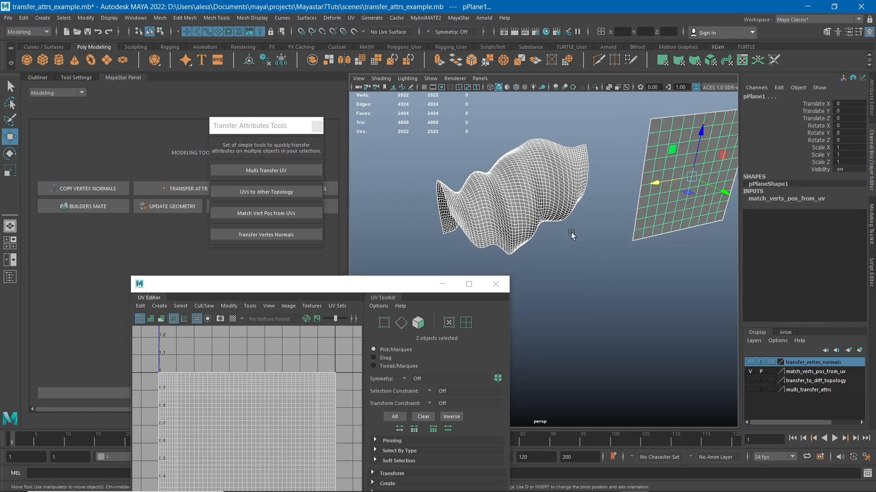
# - Rerun Match Vert Pos from UVs with the wavy mesh as source and the flat plane as target, and check the wavy mesh
pyautogui.click(525, 155)
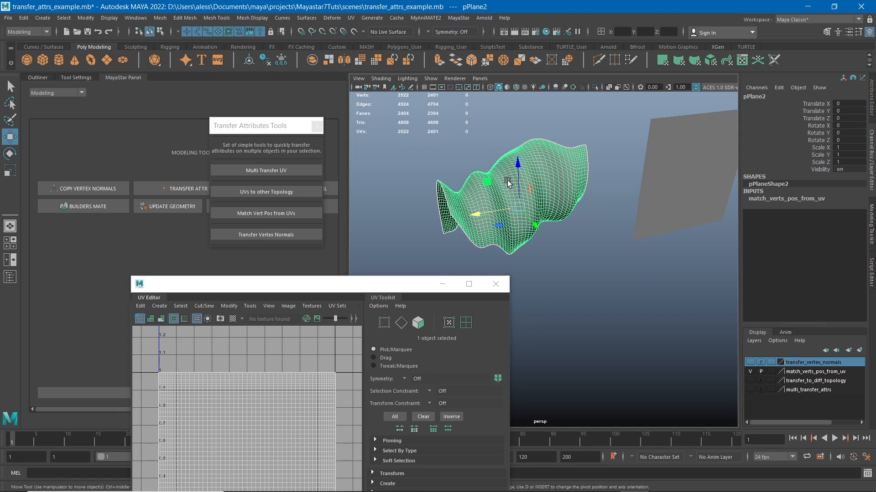
pyautogui.keyDown('shift'); pyautogui.click(668, 184); pyautogui.keyUp('shift')
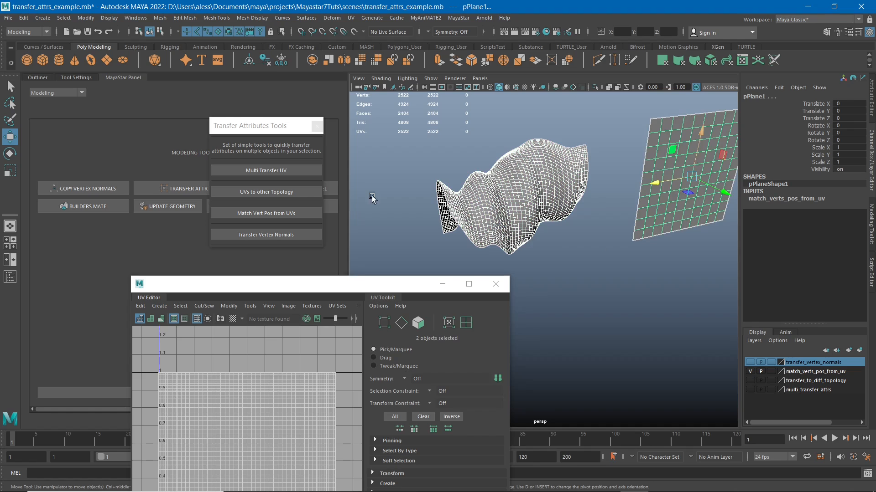
pyautogui.click(259, 211)
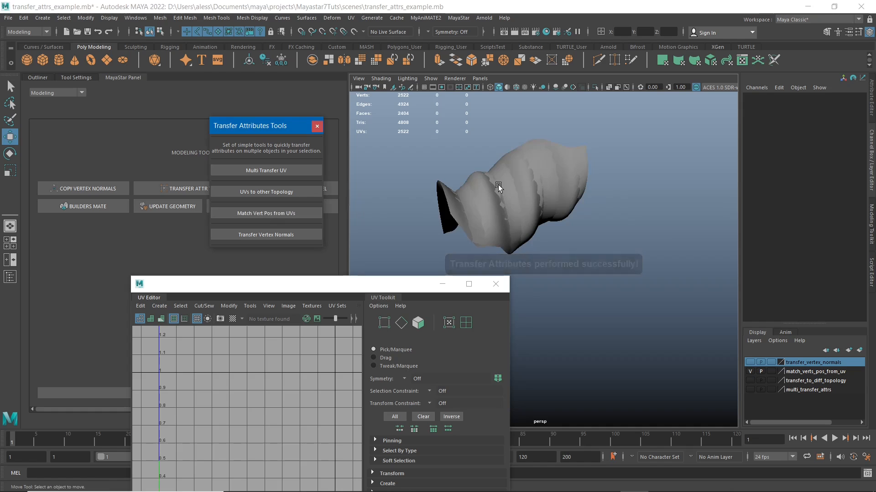
pyautogui.keyDown('alt'); pyautogui.moveTo(506, 183); pyautogui.dragTo(513, 180, button='middle'); pyautogui.keyUp('alt')
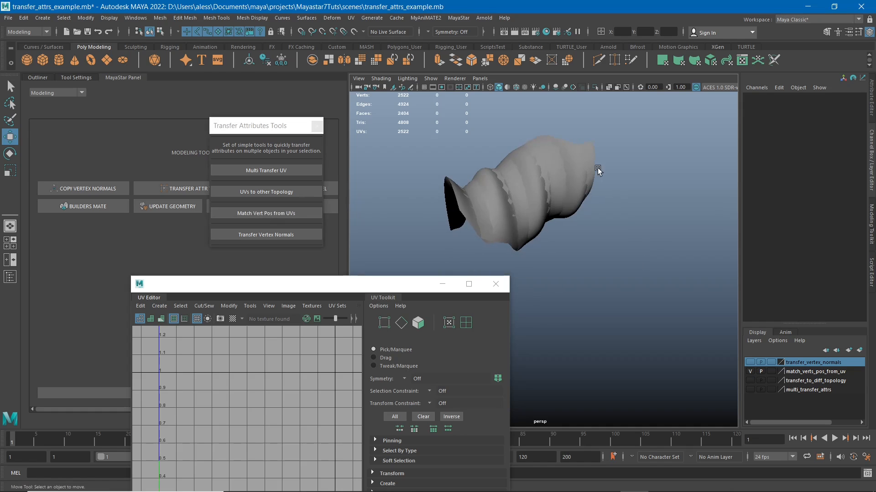
pyautogui.click(519, 160)
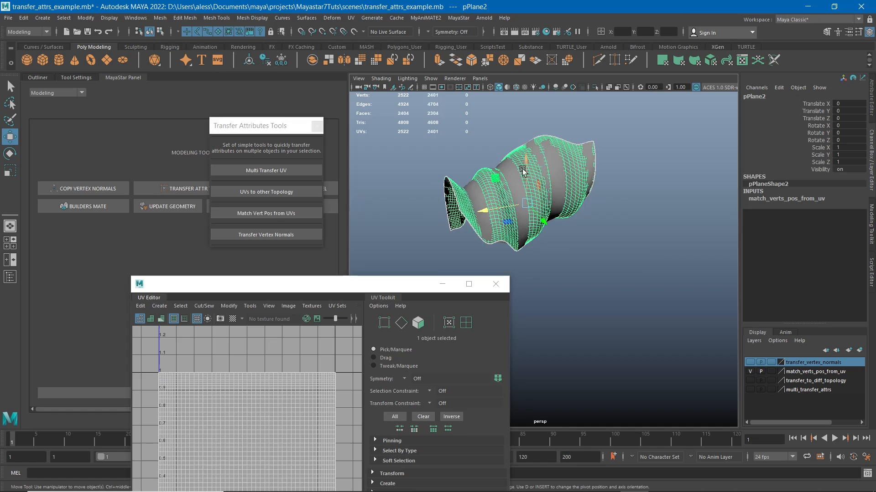
pyautogui.click(695, 165)
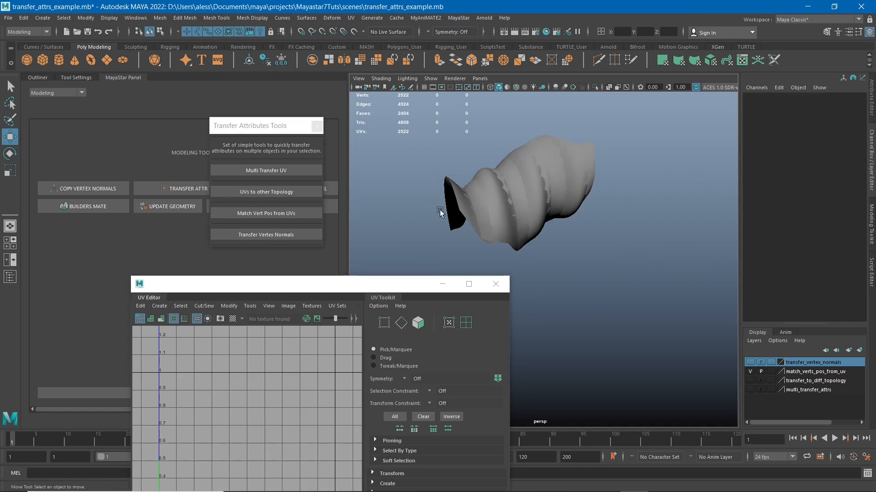
pyautogui.click(455, 192)
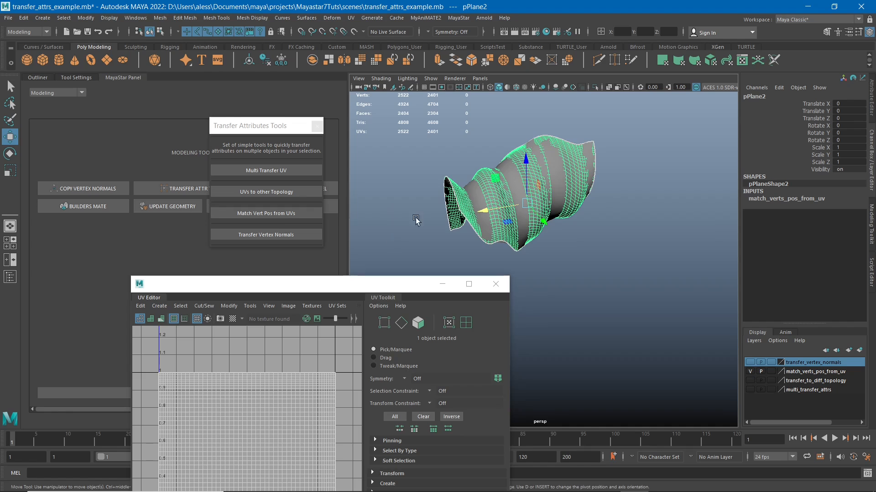
# - Undo the repeated Match Vert Pos from UVs, back to both meshes being selected
pyautogui.hotkey('ctrl', 'z')
pyautogui.hotkey('ctrl', 'z')
pyautogui.hotkey('ctrl', 'z')
pyautogui.hotkey('ctrl', 'z')
pyautogui.hotkey('ctrl', 'z')
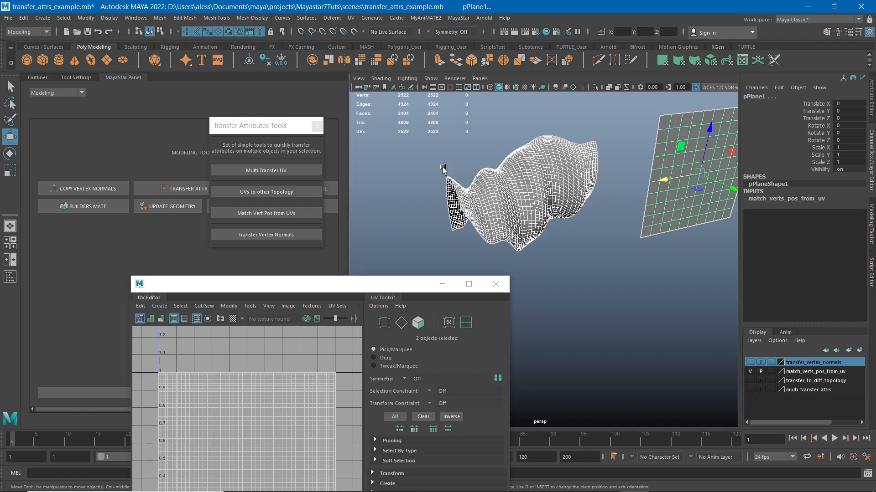
# - Select the wavy mesh, add the flat plane, apply Match Vert Pos from UVs, and examine the reshaped plane
pyautogui.click(529, 219)
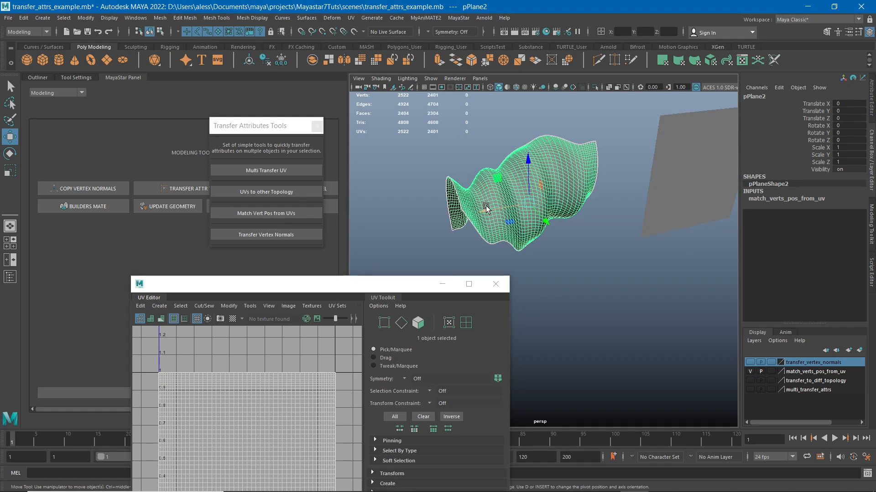
pyautogui.keyDown('shift'); pyautogui.click(664, 120); pyautogui.keyUp('shift')
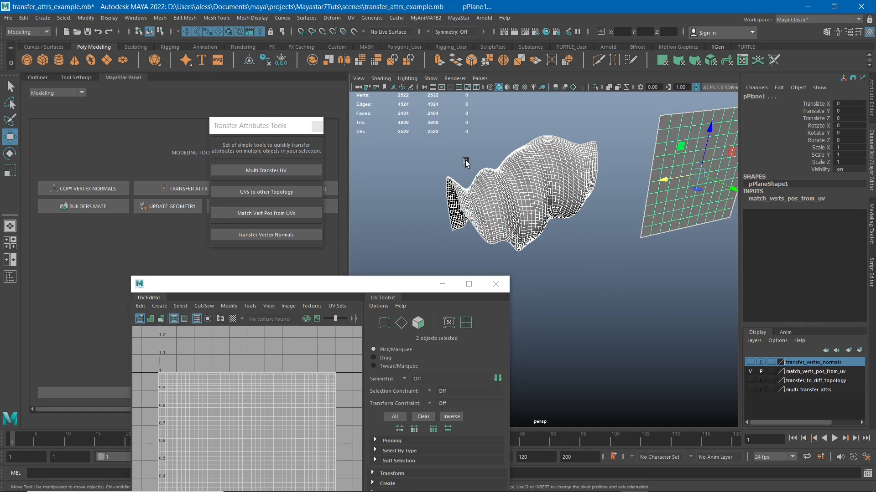
pyautogui.click(478, 200)
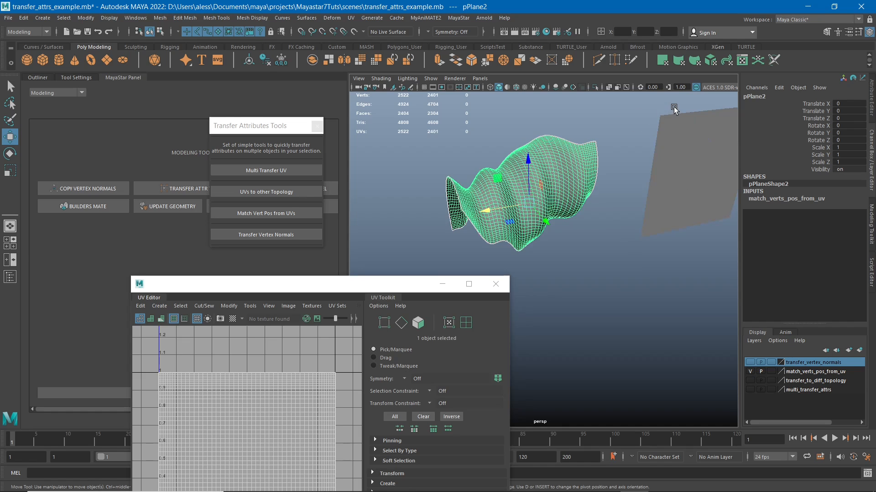
pyautogui.moveTo(674, 108); pyautogui.dragTo(674, 160)
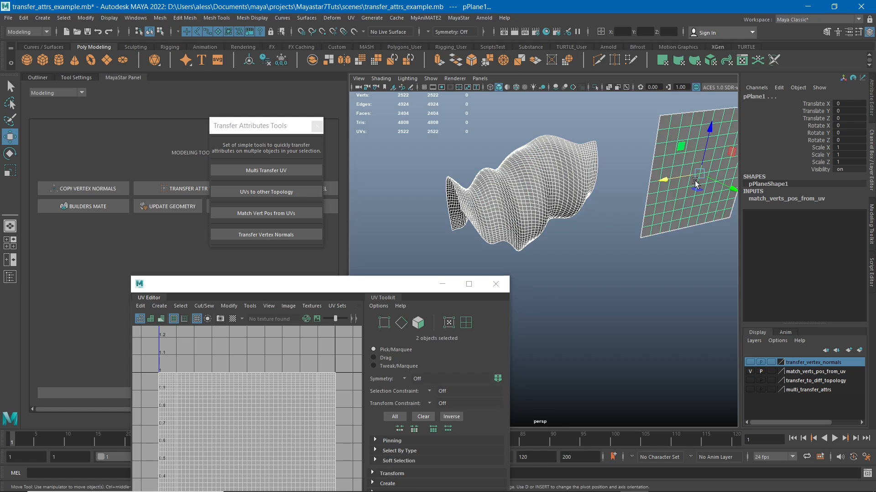
pyautogui.click(267, 217)
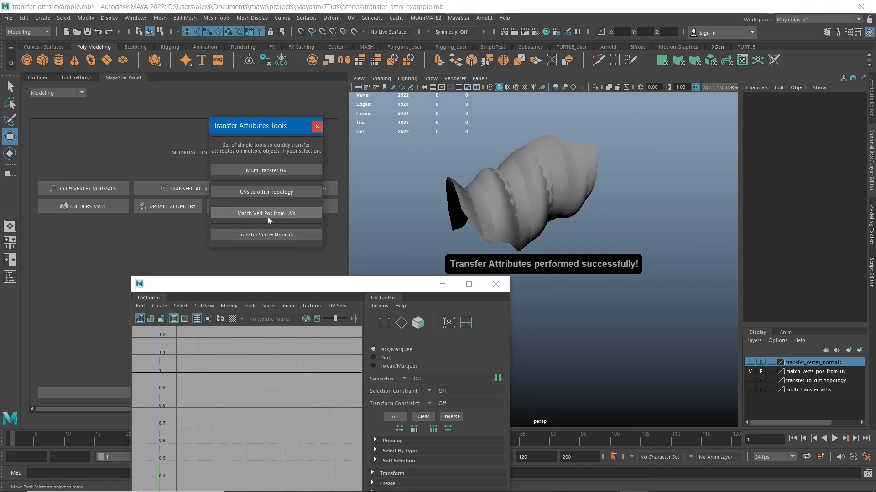
pyautogui.click(515, 188)
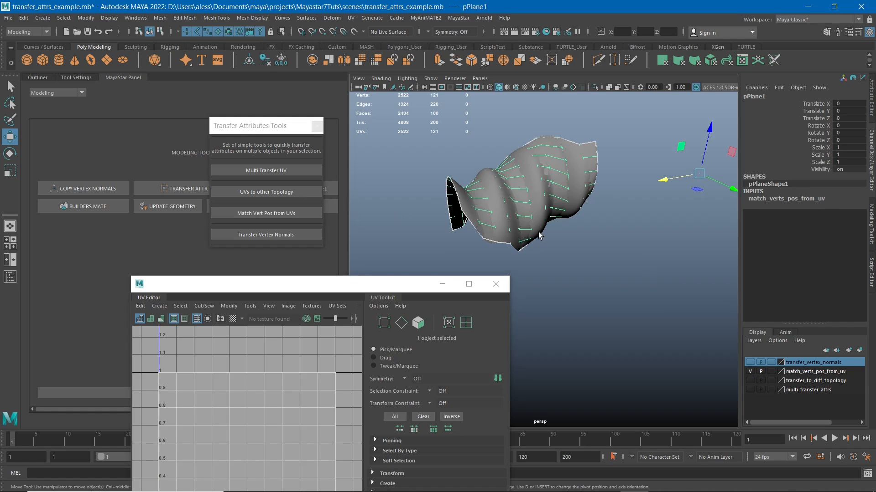
pyautogui.keyDown('alt'); pyautogui.moveTo(528, 221); pyautogui.dragTo(529, 220, button='middle'); pyautogui.keyUp('alt')
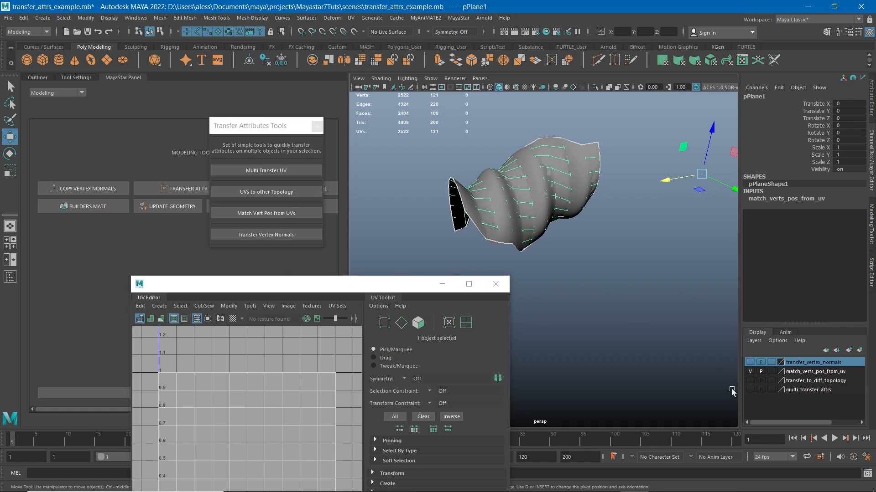
# - Hide the match_verts_pos_from_uv layer, show transfer_vertex_normals, and move the Transfer Attributes Tools window off the modeling tools
pyautogui.click(751, 372)
pyautogui.click(751, 363)
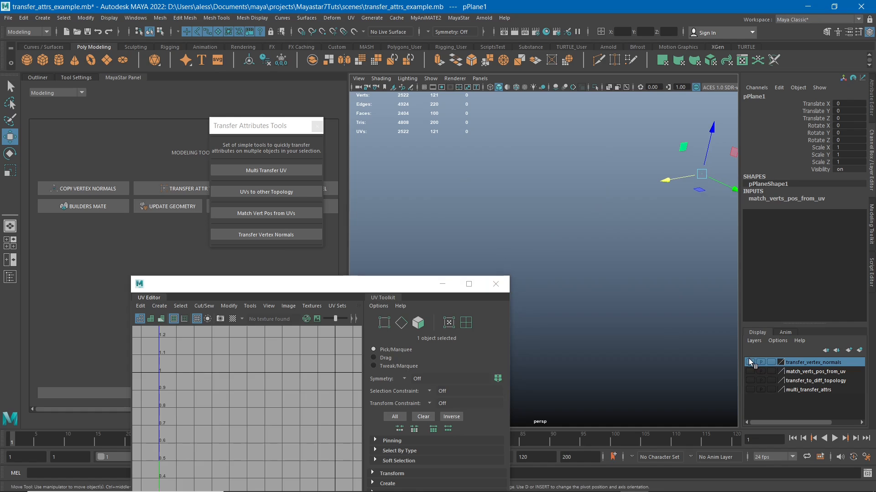
pyautogui.click(269, 234)
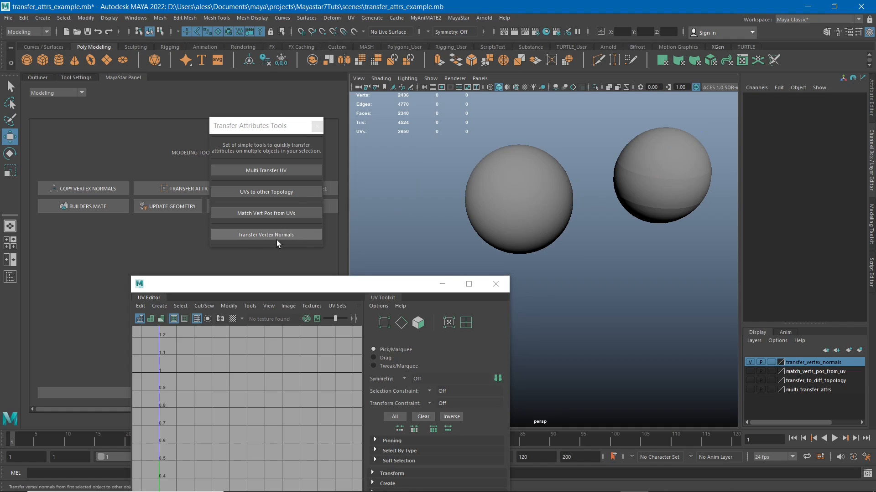
pyautogui.keyDown('alt'); pyautogui.moveTo(637, 245); pyautogui.dragTo(582, 236); pyautogui.keyUp('alt')
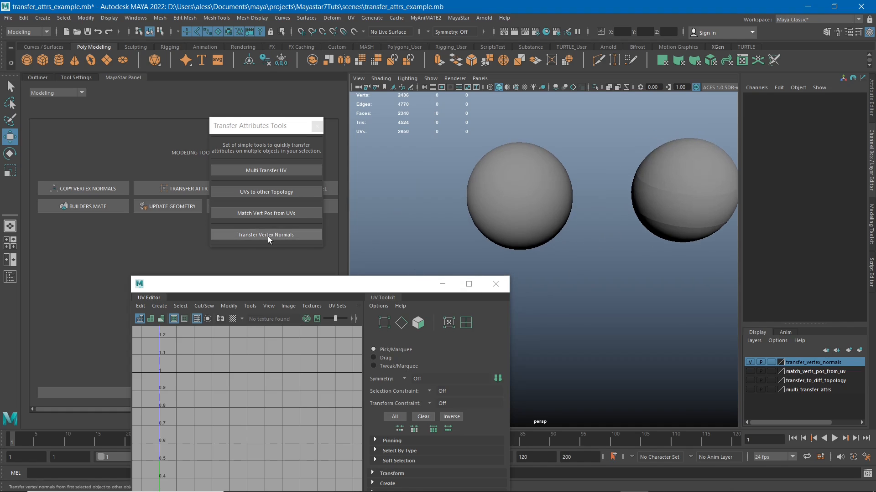
pyautogui.moveTo(247, 128); pyautogui.dragTo(295, 128)
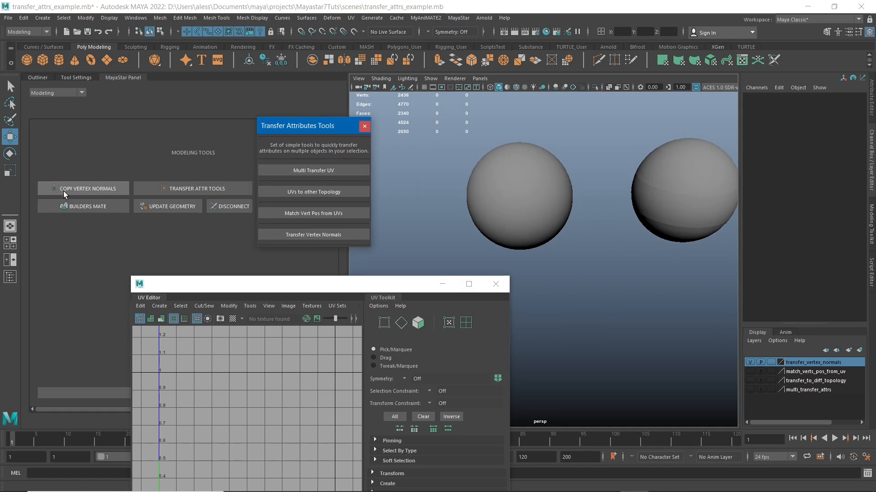
# - Examine the shading of the two spheres from several angles, comparing the smooth sphere with the one showing seams
pyautogui.keyDown('alt'); pyautogui.moveTo(577, 234); pyautogui.dragTo(553, 203); pyautogui.keyUp('alt')
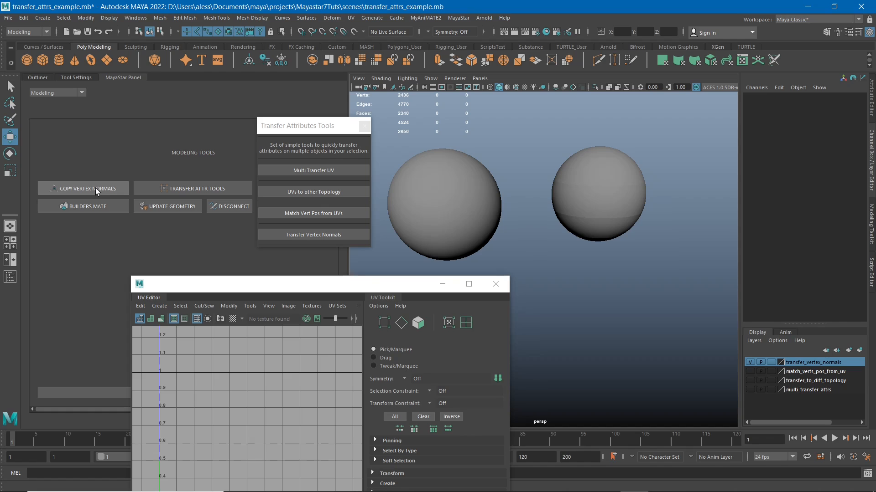
pyautogui.keyDown('alt'); pyautogui.moveTo(611, 196); pyautogui.dragTo(584, 216, button='middle'); pyautogui.keyUp('alt')
pyautogui.keyDown('alt'); pyautogui.moveTo(567, 189); pyautogui.dragTo(608, 231, button='right'); pyautogui.keyUp('alt')
pyautogui.keyDown('alt'); pyautogui.moveTo(607, 199); pyautogui.dragTo(583, 224); pyautogui.keyUp('alt')
pyautogui.keyDown('alt'); pyautogui.moveTo(584, 223); pyautogui.dragTo(547, 212, button='right'); pyautogui.keyUp('alt')
pyautogui.keyDown('alt'); pyautogui.moveTo(556, 210); pyautogui.dragTo(583, 200, button='middle'); pyautogui.keyUp('alt')
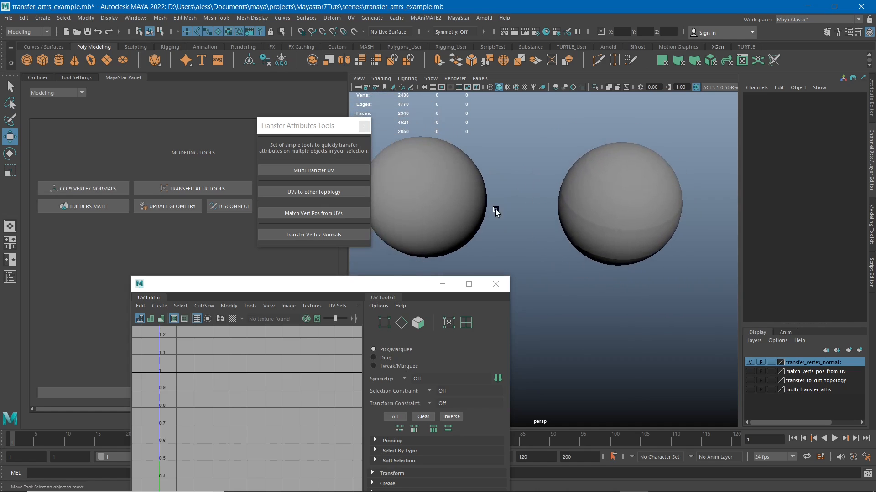
pyautogui.keyDown('alt'); pyautogui.moveTo(495, 209); pyautogui.dragTo(542, 186); pyautogui.keyUp('alt')
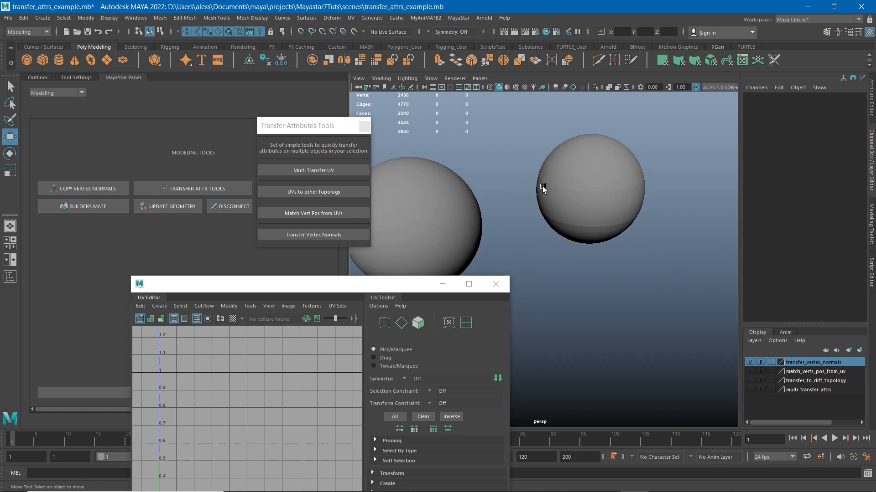
pyautogui.keyDown('alt'); pyautogui.moveTo(545, 188); pyautogui.dragTo(576, 167, button='middle'); pyautogui.keyUp('alt')
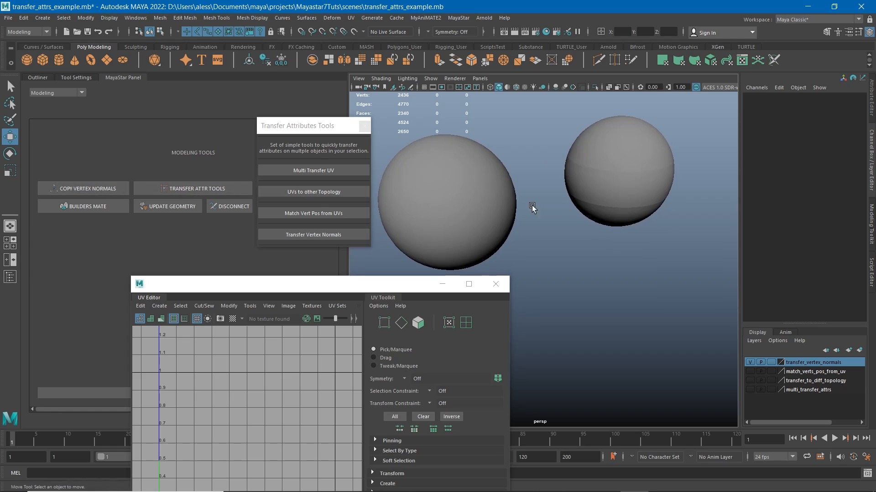
# - Select the separate bands of the segmented sphere one by one to examine how it is split, ending on the upper band
pyautogui.moveTo(566, 113); pyautogui.dragTo(751, 270)
pyautogui.click(621, 242)
pyautogui.click(639, 196)
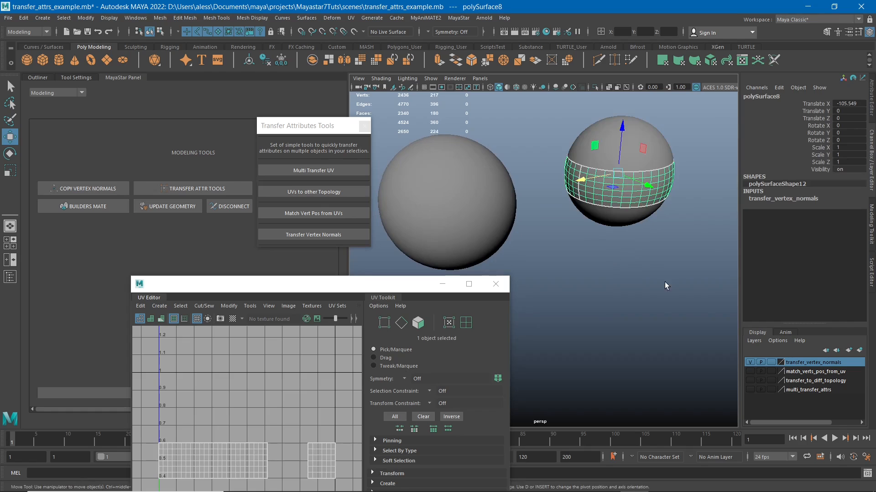
pyautogui.keyDown('alt'); pyautogui.moveTo(664, 283); pyautogui.dragTo(626, 225); pyautogui.keyUp('alt')
pyautogui.click(656, 181)
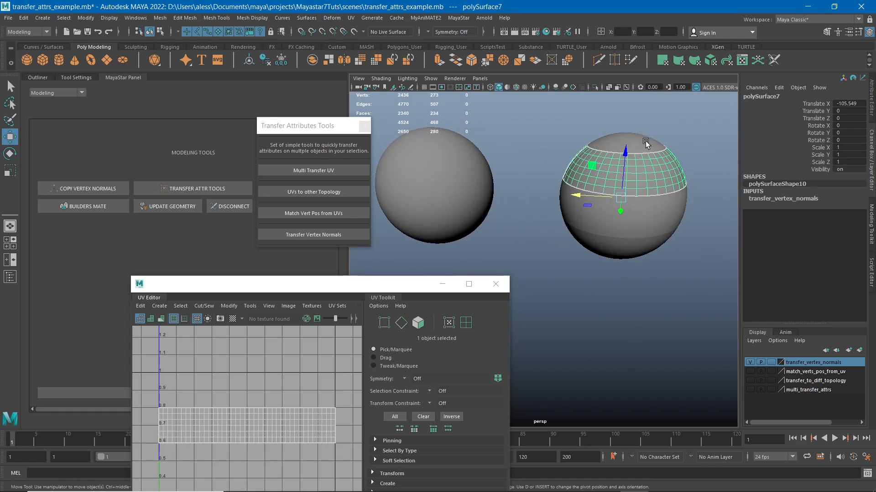
pyautogui.click(646, 144)
pyautogui.click(655, 252)
pyautogui.click(676, 180)
pyautogui.keyDown('alt'); pyautogui.moveTo(596, 288); pyautogui.dragTo(582, 271); pyautogui.keyUp('alt')
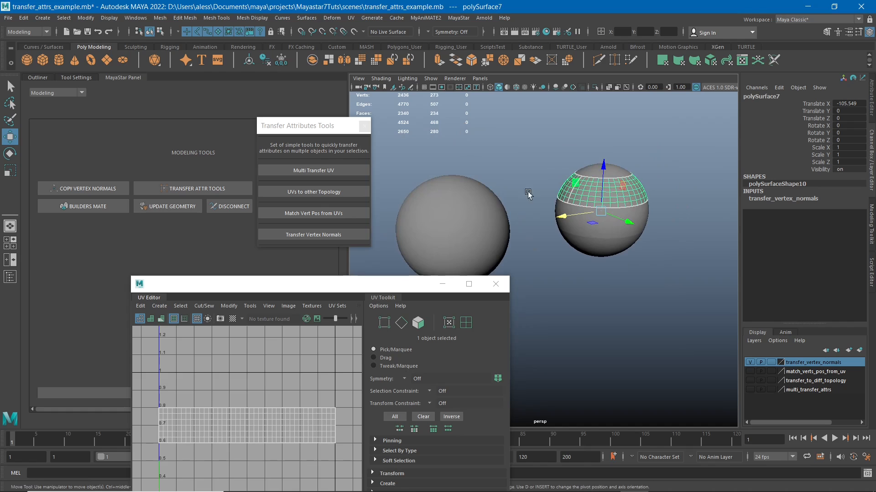
# - Select the smooth sphere and the segmented sphere's upper band in turn, and compare the shading of both spheres from slightly different angles
pyautogui.click(434, 188)
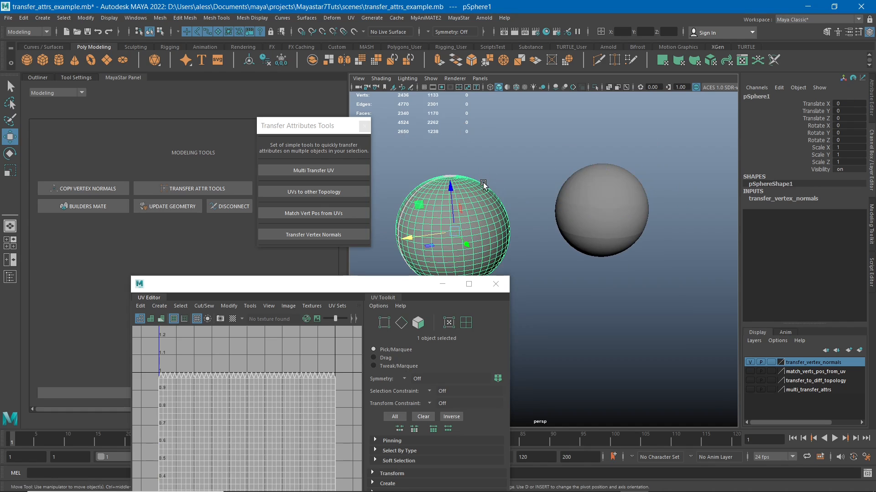
pyautogui.keyDown('alt'); pyautogui.moveTo(483, 183); pyautogui.dragTo(501, 164); pyautogui.keyUp('alt')
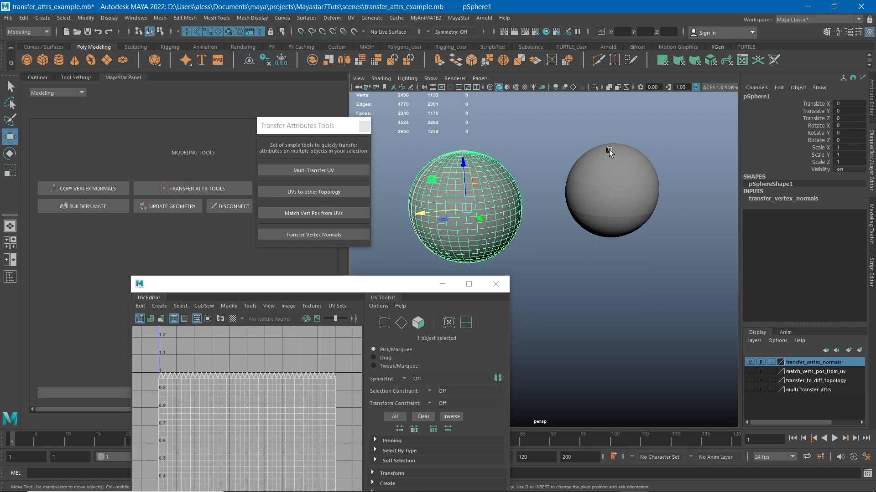
pyautogui.click(625, 163)
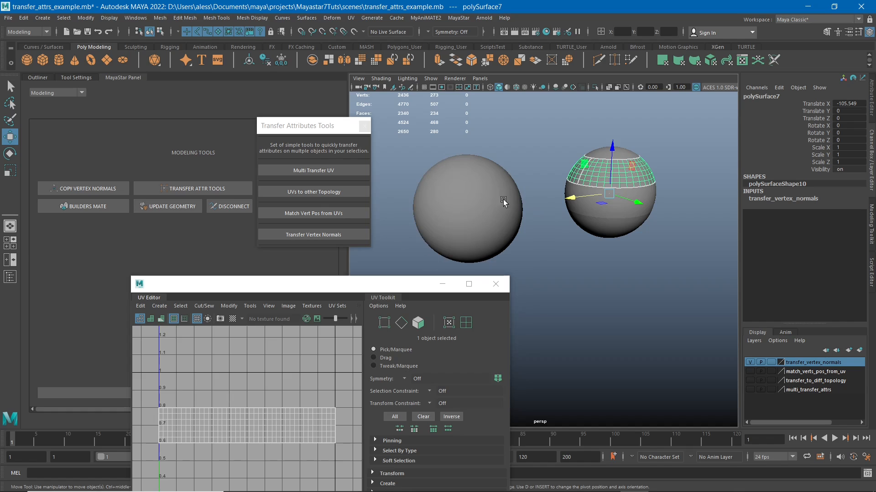
pyautogui.click(546, 137)
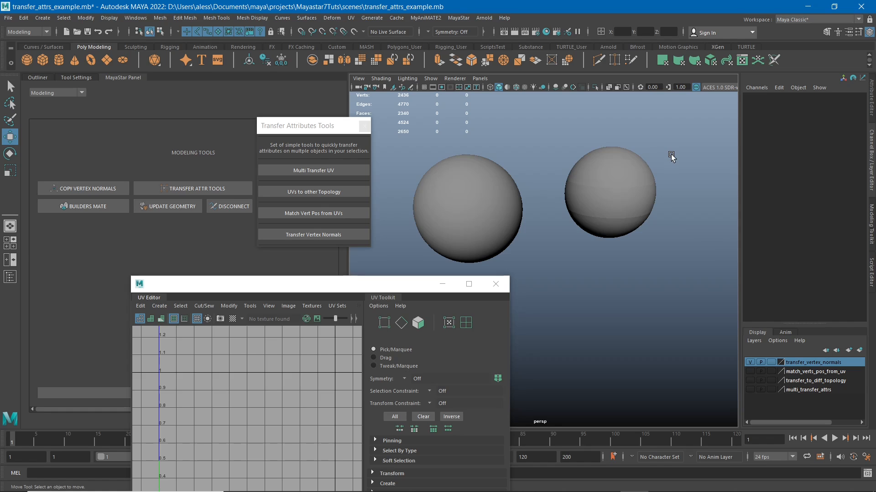
pyautogui.keyDown('alt'); pyautogui.moveTo(676, 177); pyautogui.dragTo(694, 174, button='middle'); pyautogui.keyUp('alt')
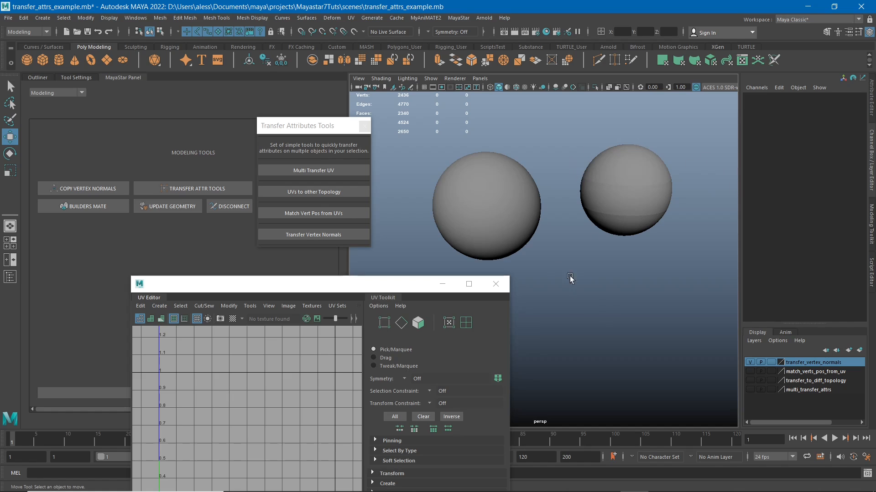
pyautogui.keyDown('alt'); pyautogui.moveTo(570, 278); pyautogui.dragTo(562, 222); pyautogui.keyUp('alt')
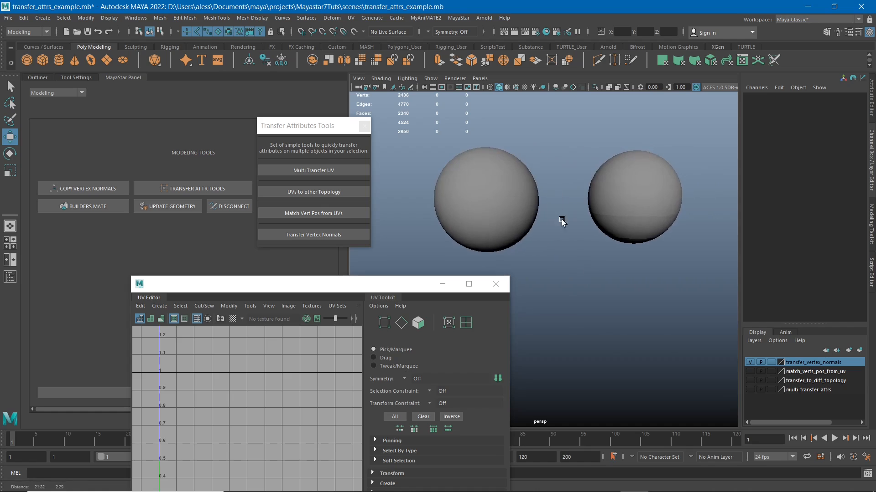
pyautogui.keyDown('alt'); pyautogui.moveTo(558, 168); pyautogui.dragTo(577, 162); pyautogui.keyUp('alt')
# - Select the smooth sphere first, add all bands of the segmented sphere, and set Translate X, Y and Z to 0
pyautogui.moveTo(464, 137); pyautogui.dragTo(582, 201)
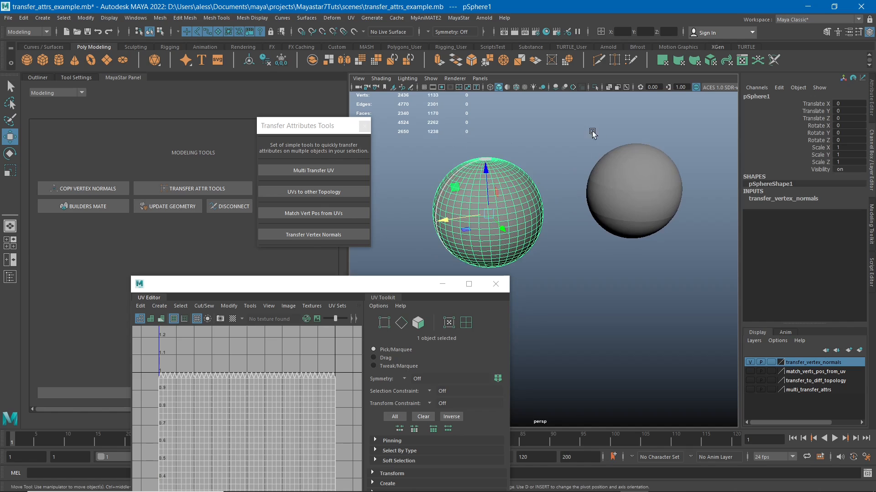
pyautogui.moveTo(574, 124); pyautogui.dragTo(702, 281)
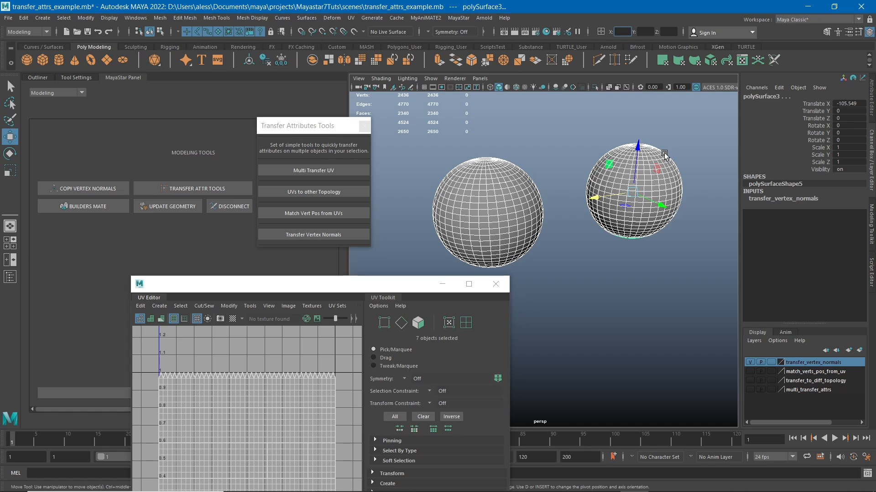
pyautogui.press('Tab')
pyautogui.press('Tab')
pyautogui.press('Return')
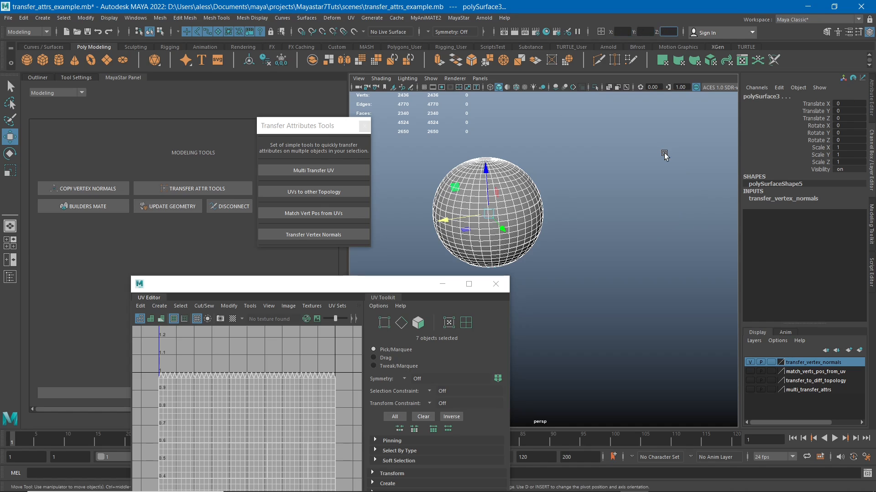
# - Apply Transfer Vertex Normals from the smooth sphere to the overlapping bands, and hide the smooth source sphere
pyautogui.keyDown('alt'); pyautogui.moveTo(573, 198); pyautogui.dragTo(588, 201, button='middle'); pyautogui.keyUp('alt')
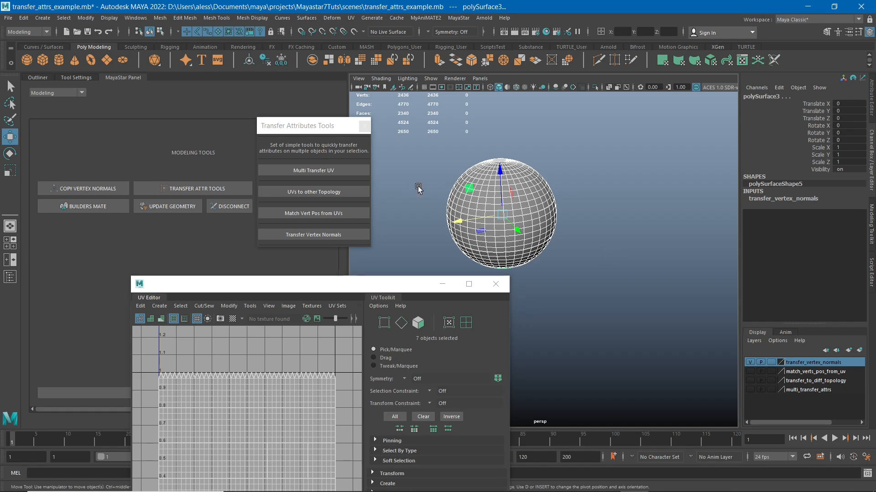
pyautogui.click(331, 235)
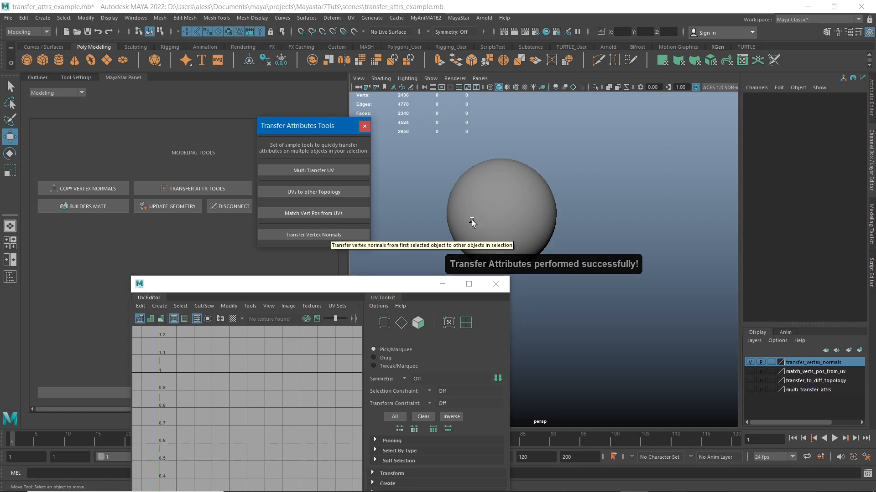
pyautogui.click(492, 199)
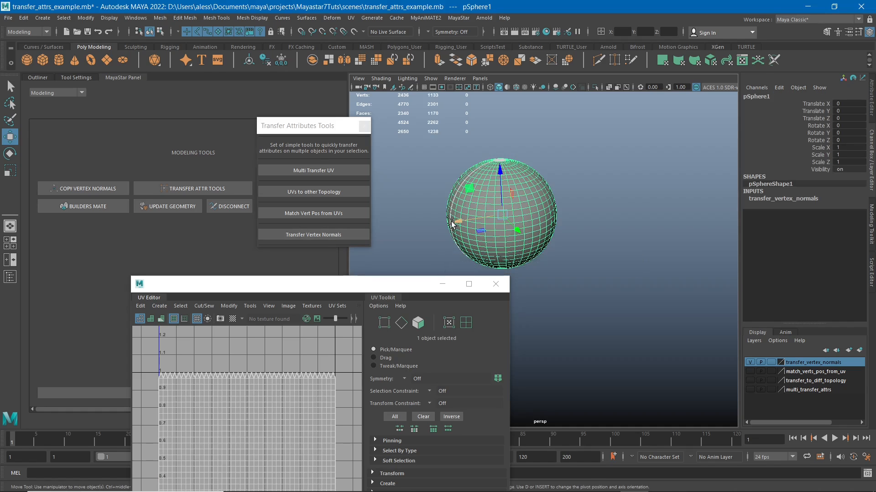
pyautogui.press('h')
pyautogui.click(469, 124)
# - Examine the shading across the seams of the segmented sphere up close and from several angles
pyautogui.moveTo(440, 150); pyautogui.dragTo(536, 181)
pyautogui.moveTo(615, 304); pyautogui.dragTo(452, 193)
pyautogui.click(628, 312)
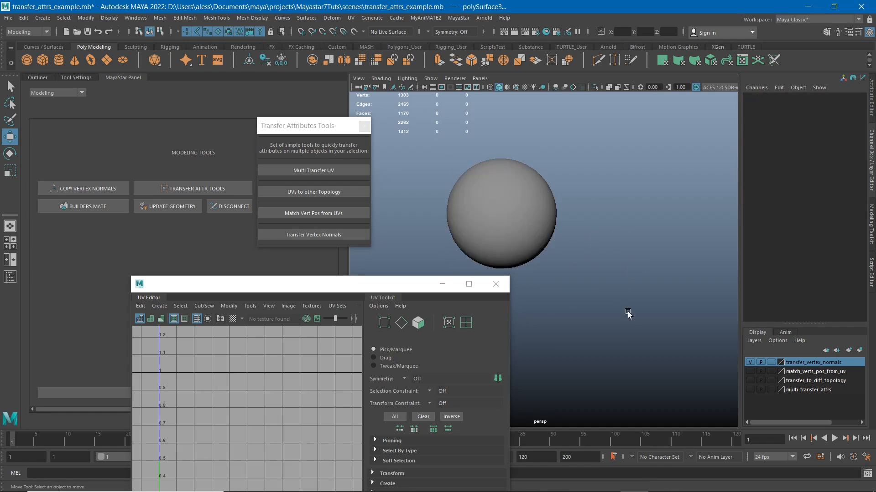
pyautogui.keyDown('alt'); pyautogui.moveTo(580, 258); pyautogui.dragTo(543, 216); pyautogui.keyUp('alt')
pyautogui.keyDown('alt'); pyautogui.moveTo(543, 216); pyautogui.dragTo(580, 245, button='middle'); pyautogui.keyUp('alt')
pyautogui.keyDown('alt'); pyautogui.moveTo(541, 187); pyautogui.dragTo(624, 283, button='right'); pyautogui.keyUp('alt')
pyautogui.keyDown('alt'); pyautogui.moveTo(589, 207); pyautogui.dragTo(603, 256, button='middle'); pyautogui.keyUp('alt')
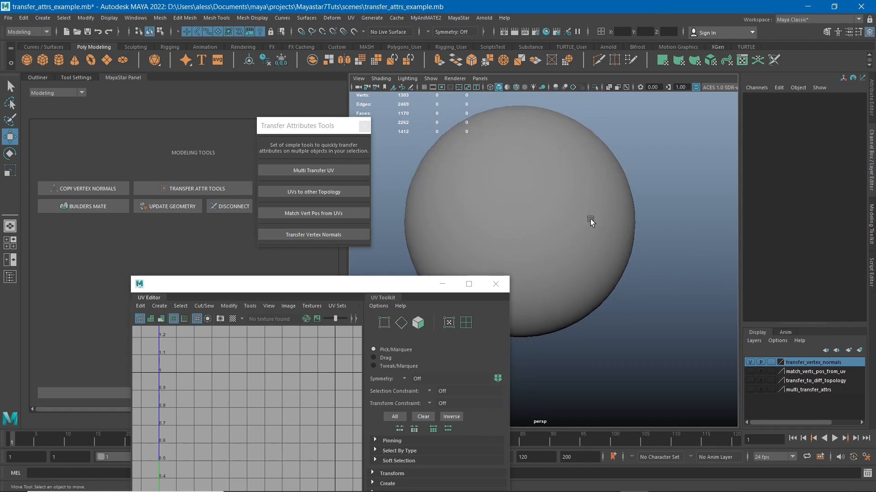
pyautogui.moveTo(591, 219)
pyautogui.keyDown('alt'); pyautogui.mouseDown()
pyautogui.moveTo(616, 235)
pyautogui.moveTo(584, 234)
pyautogui.mouseUp(); pyautogui.keyUp('alt')
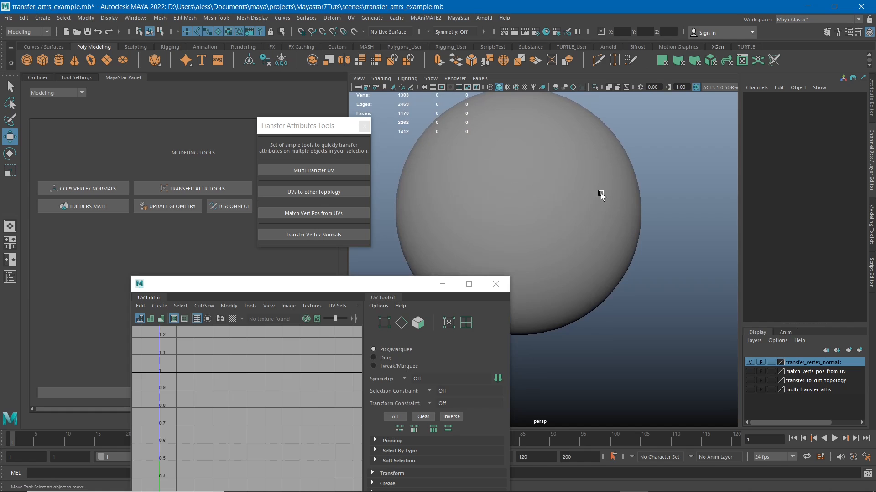
pyautogui.click(601, 246)
pyautogui.click(583, 153)
pyautogui.keyDown('alt'); pyautogui.moveTo(584, 153); pyautogui.dragTo(618, 236); pyautogui.keyUp('alt')
pyautogui.click(645, 229)
pyautogui.keyDown('alt'); pyautogui.moveTo(663, 247); pyautogui.dragTo(612, 268, button='right'); pyautogui.keyUp('alt')
pyautogui.keyDown('alt'); pyautogui.moveTo(612, 269); pyautogui.dragTo(510, 227); pyautogui.keyUp('alt')
# - Select individual bands, including the lower band and the bottom cap, to check that the sphere is still split, and clear the selection
pyautogui.click(546, 293)
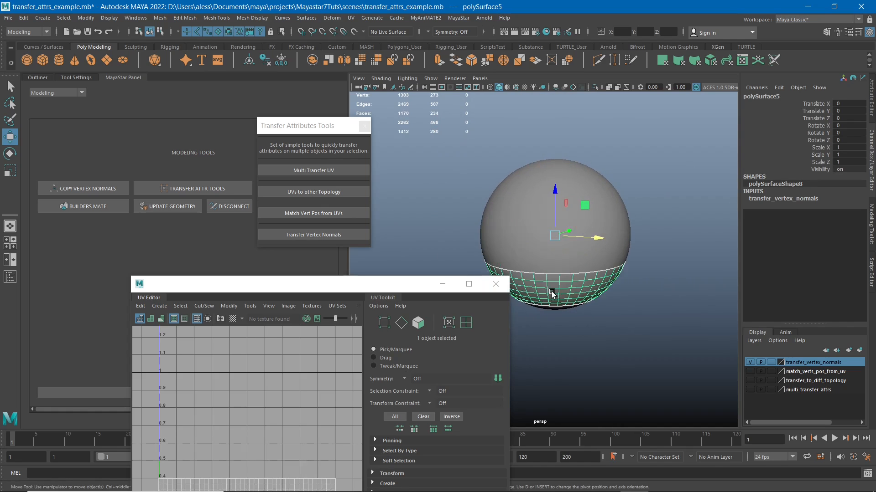
pyautogui.keyDown('alt'); pyautogui.moveTo(550, 294); pyautogui.dragTo(589, 277); pyautogui.keyUp('alt')
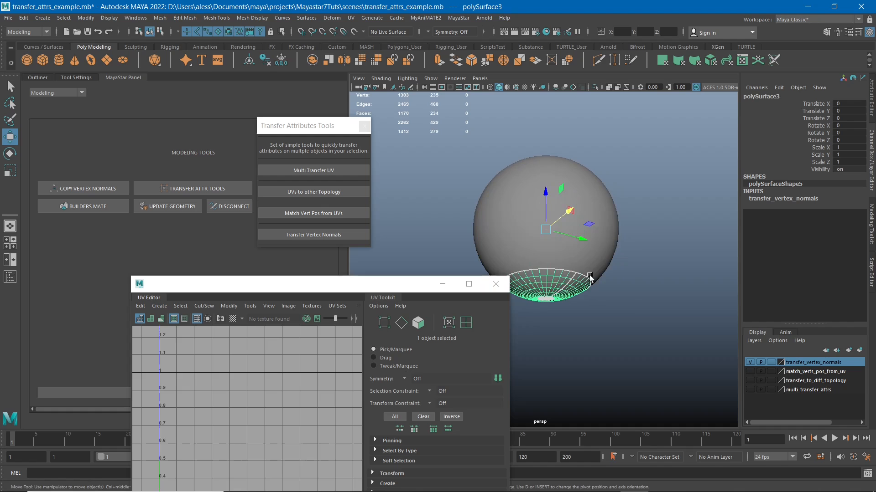
pyautogui.click(595, 193)
pyautogui.keyDown('alt'); pyautogui.moveTo(595, 193); pyautogui.dragTo(471, 220); pyautogui.keyUp('alt')
pyautogui.click(491, 184)
pyautogui.keyDown('alt'); pyautogui.moveTo(484, 264); pyautogui.dragTo(667, 254); pyautogui.keyUp('alt')
pyautogui.click(666, 259)
# - Close the UV Editor window and view the whole segmented sphere from farther away
pyautogui.scroll(-3, 592, 294)
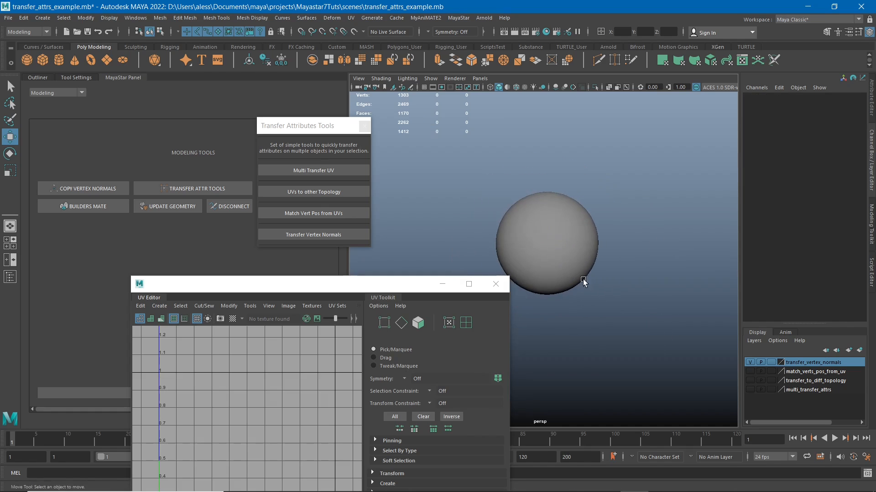
pyautogui.keyDown('alt'); pyautogui.moveTo(583, 280); pyautogui.dragTo(585, 268); pyautogui.keyUp('alt')
pyautogui.click(501, 286)
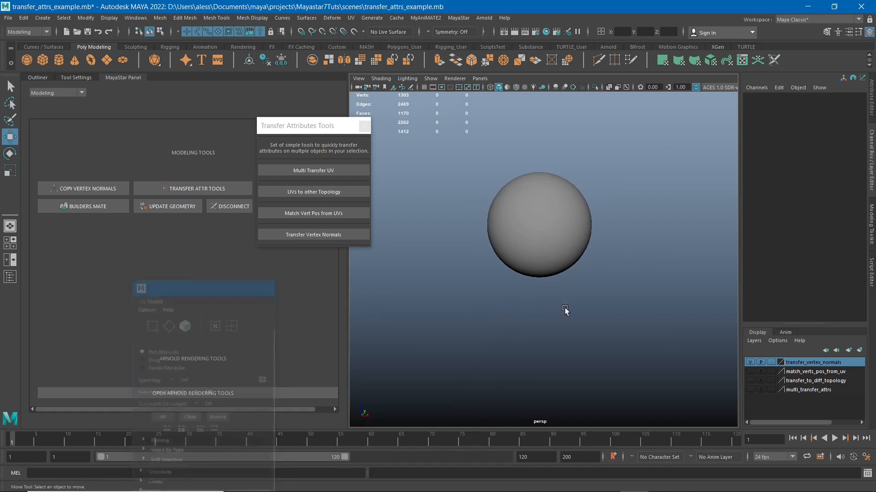
pyautogui.scroll(-2, 508, 297)
pyautogui.keyDown('alt'); pyautogui.moveTo(507, 296); pyautogui.dragTo(560, 311); pyautogui.keyUp('alt')
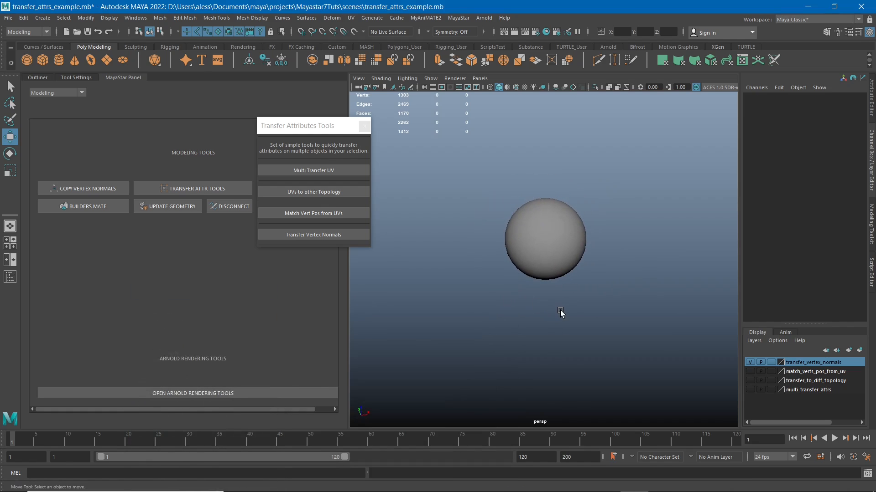